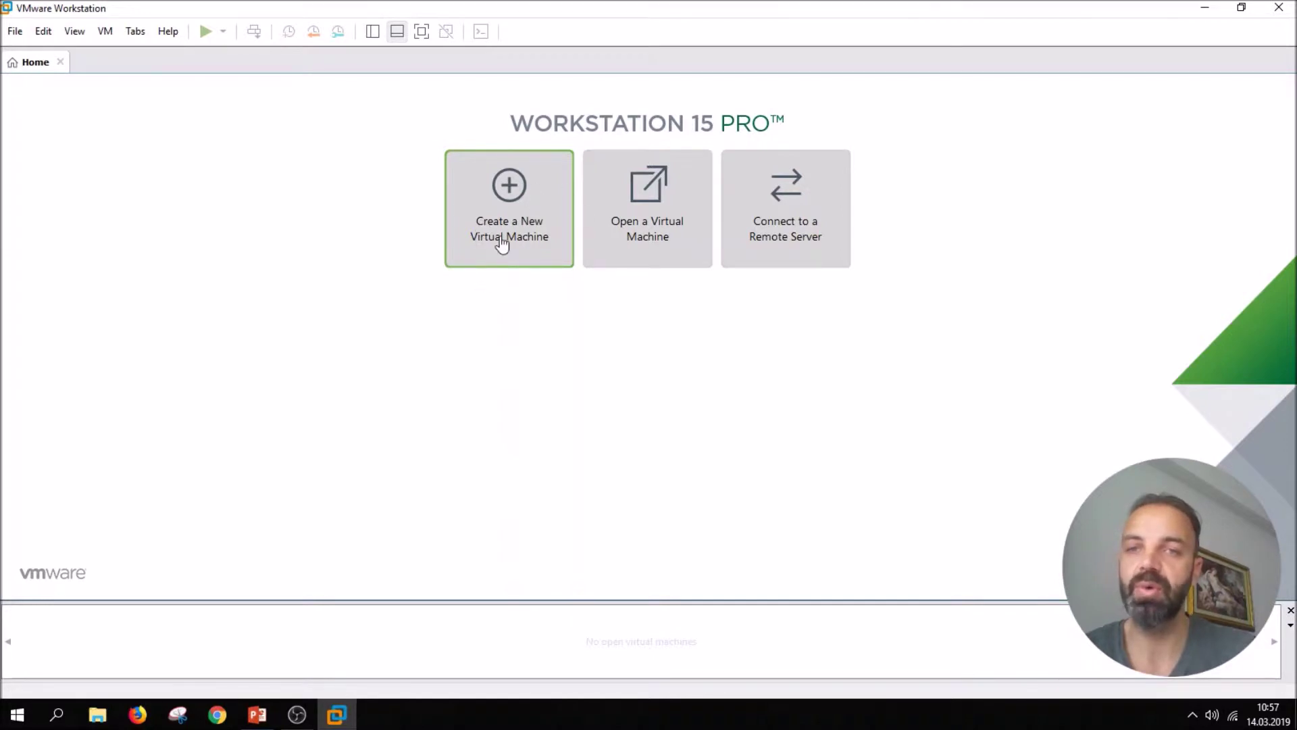
left_click(16, 31)
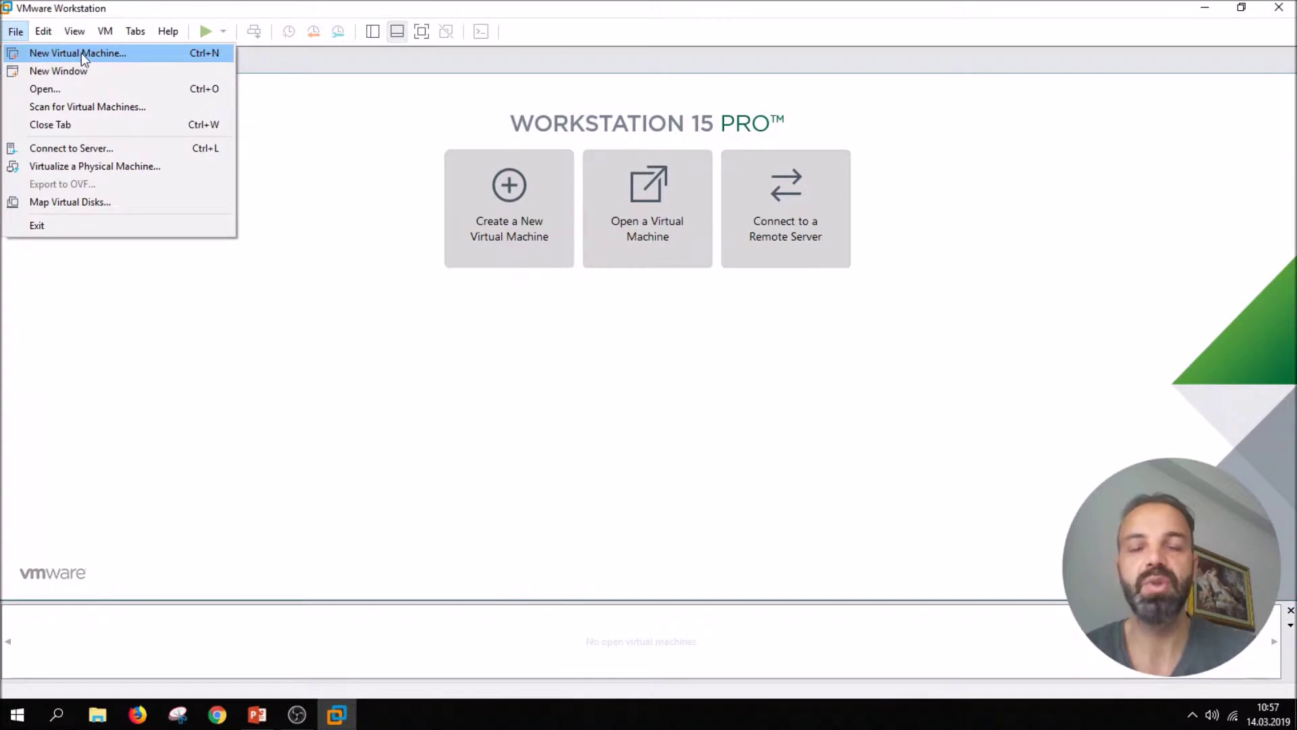
left_click(390, 372)
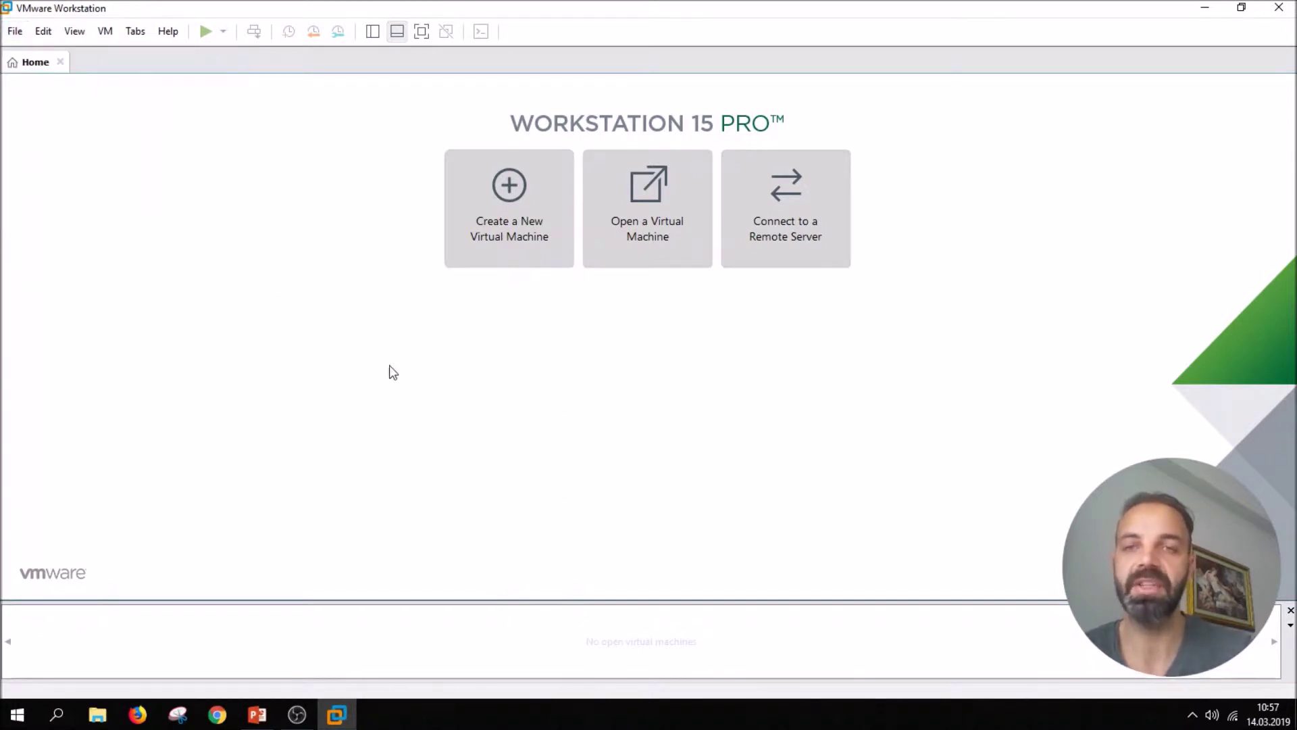
left_click(513, 230)
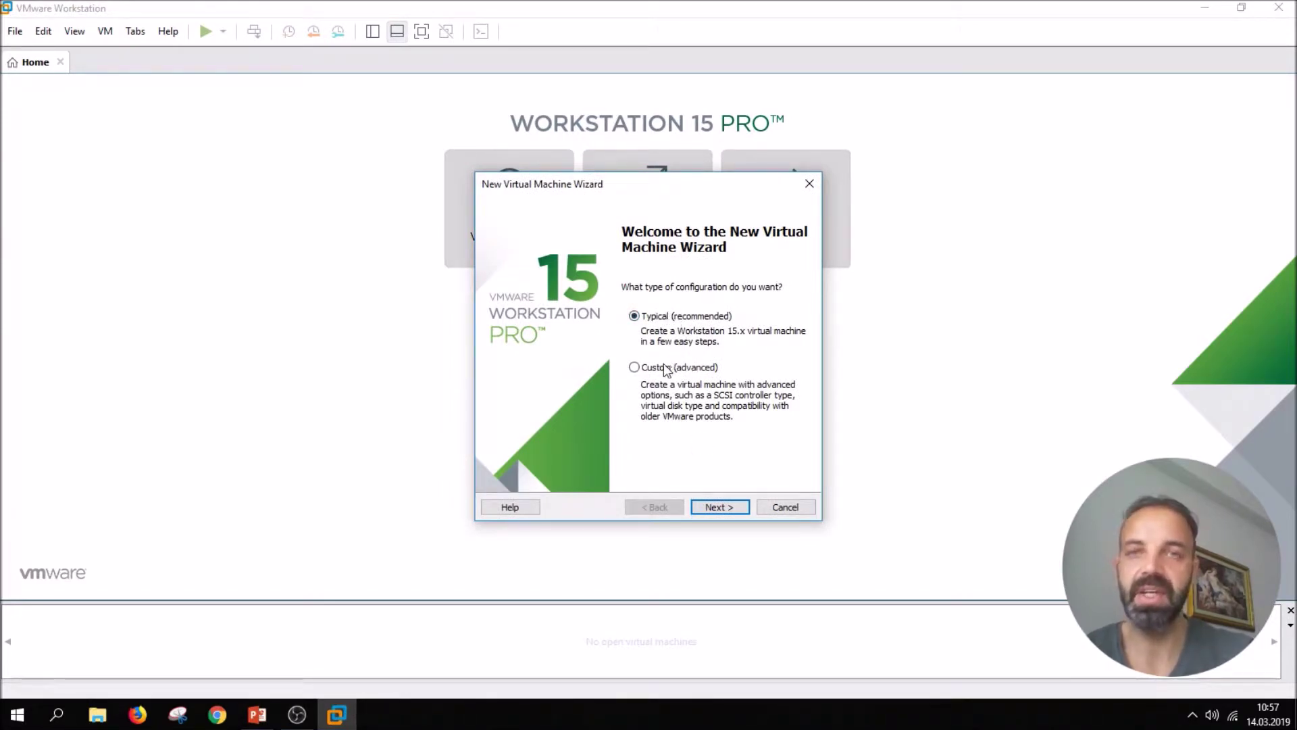
left_click_drag(635, 194, 600, 165)
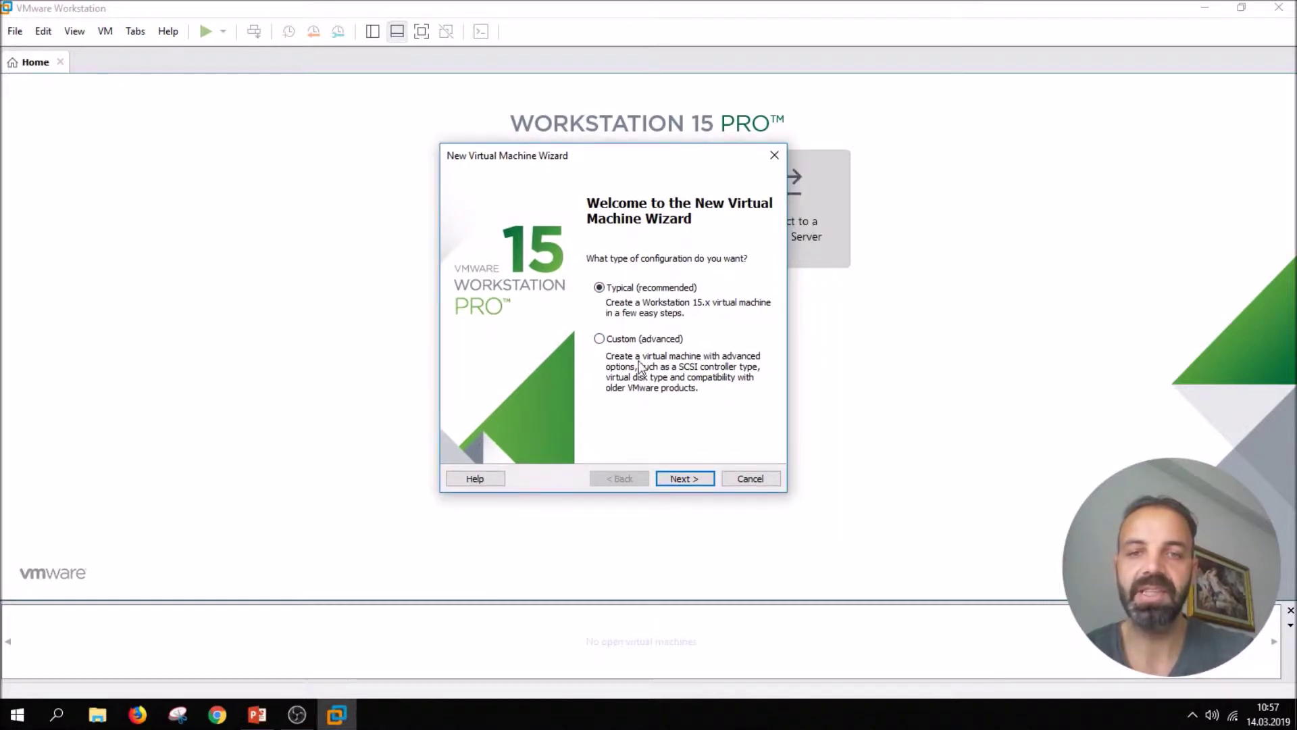
left_click(683, 478)
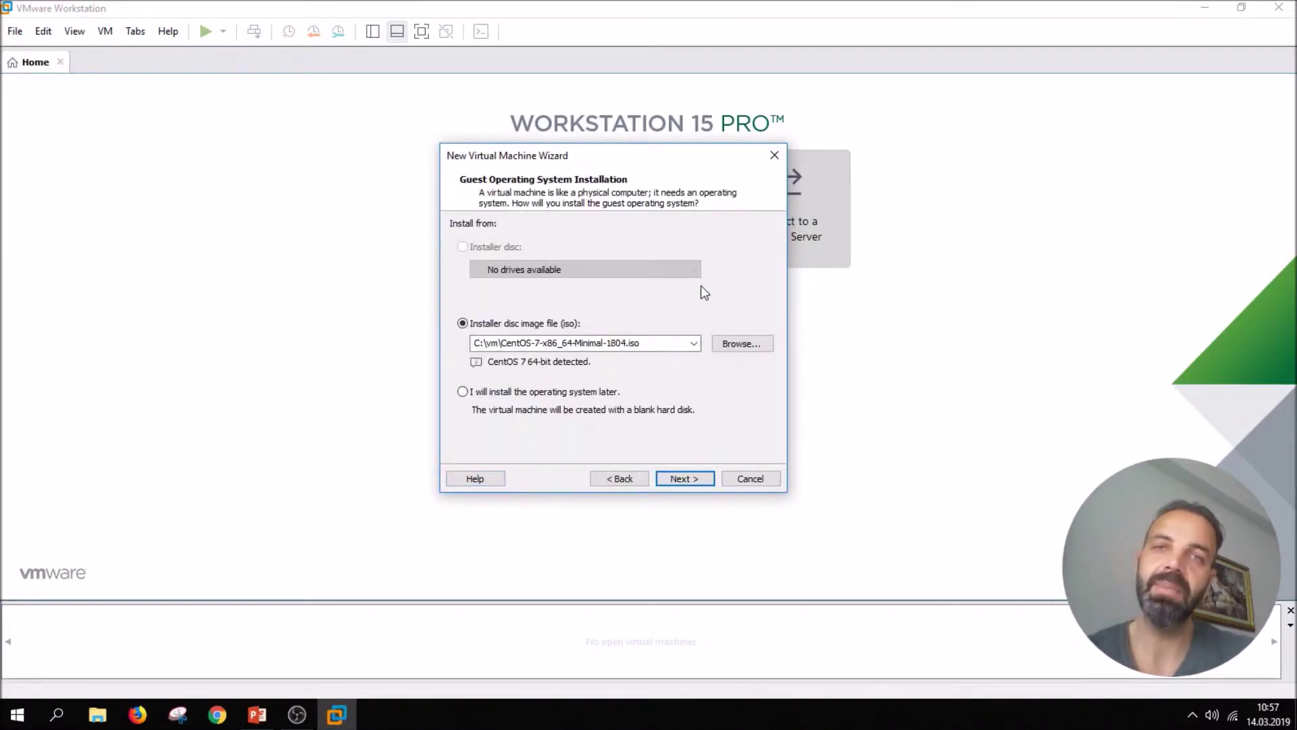
left_click(627, 483)
left_click(639, 340)
left_click(684, 480)
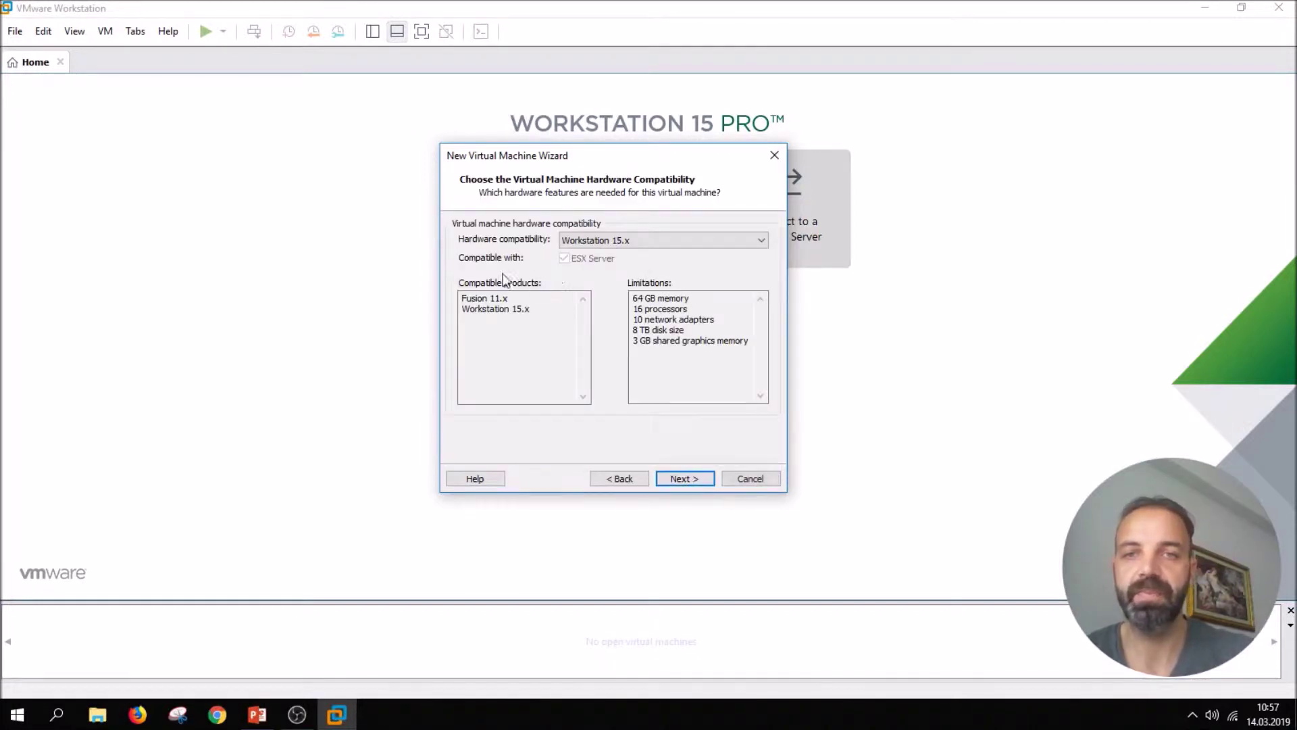
left_click(645, 242)
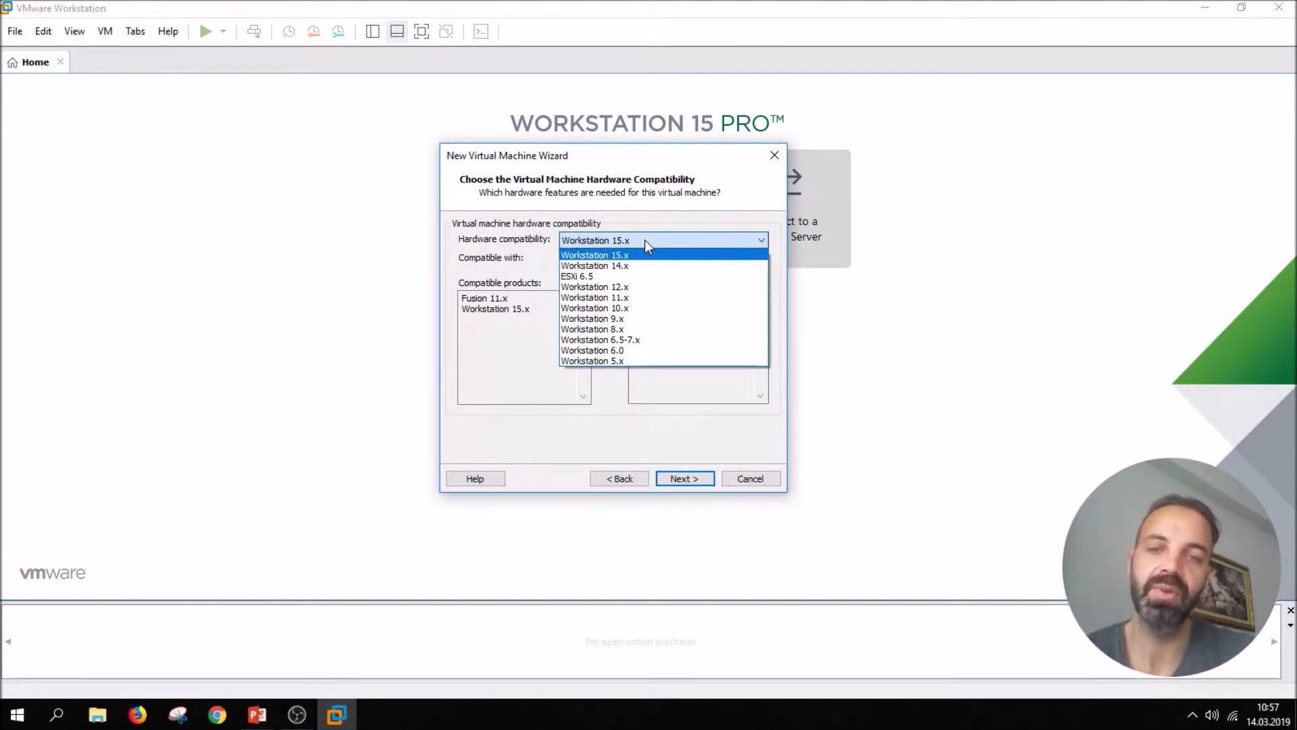
left_click(631, 331)
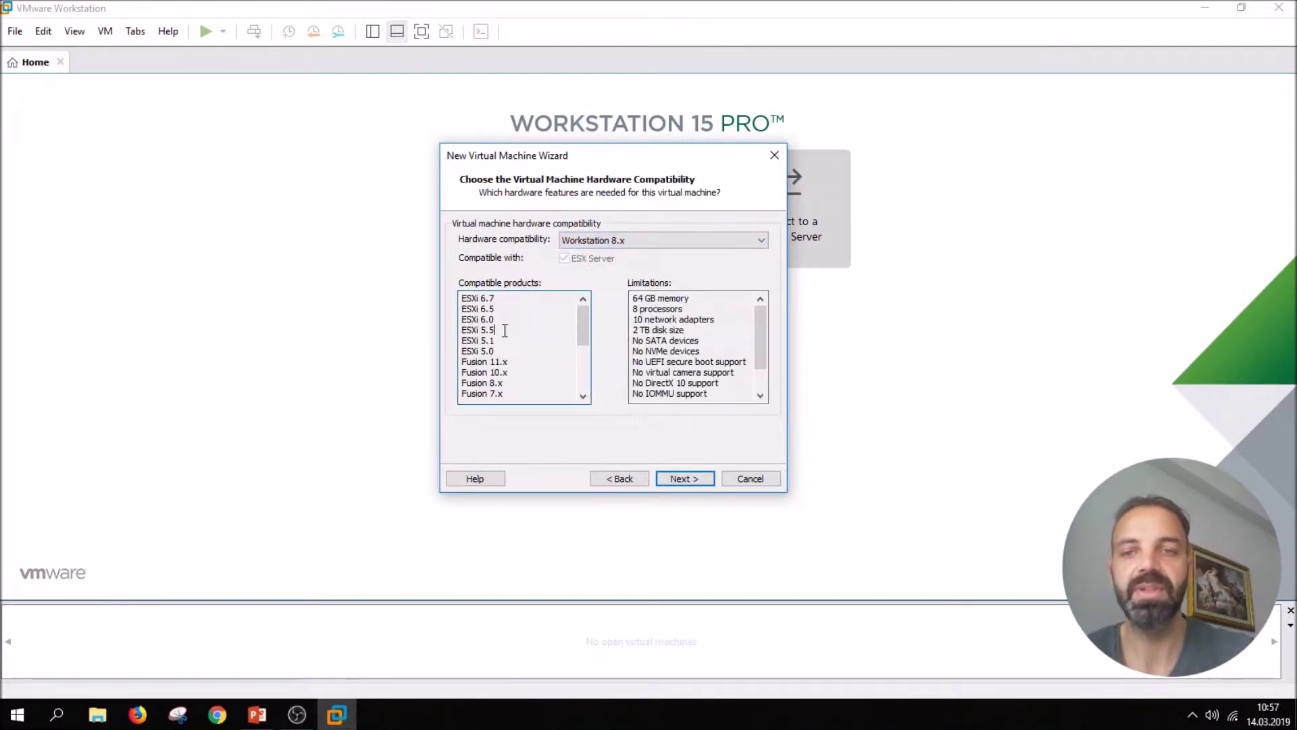
left_click_drag(582, 327, 579, 297)
left_click(679, 479)
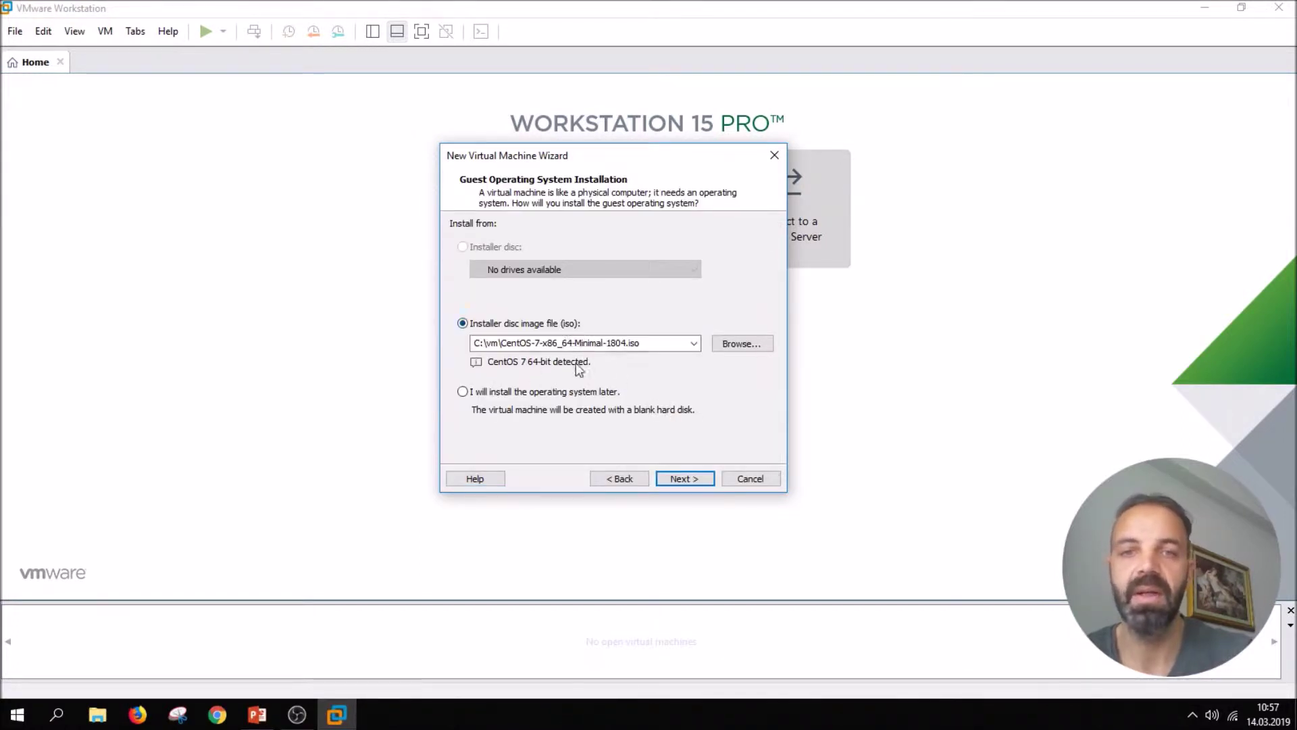
left_click(684, 477)
left_click_drag(703, 290, 664, 290)
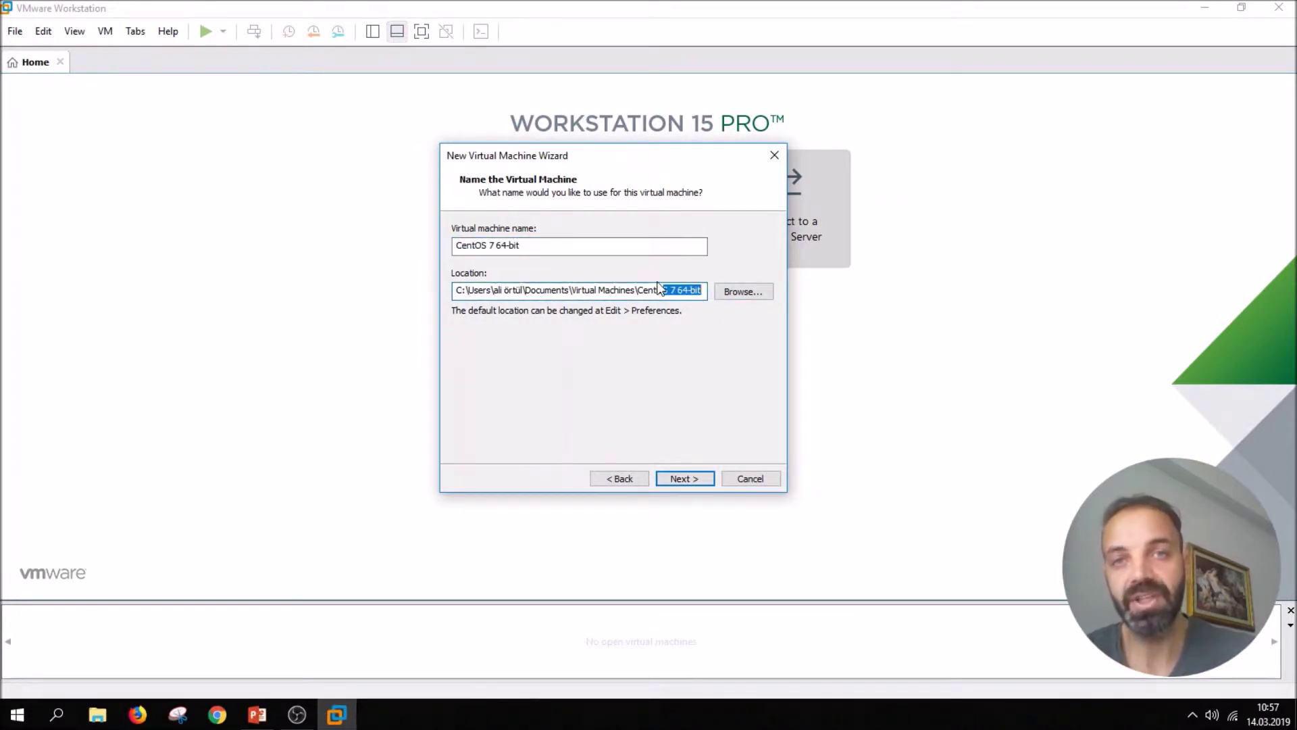
left_click(684, 479)
left_click(669, 240)
left_click(669, 240)
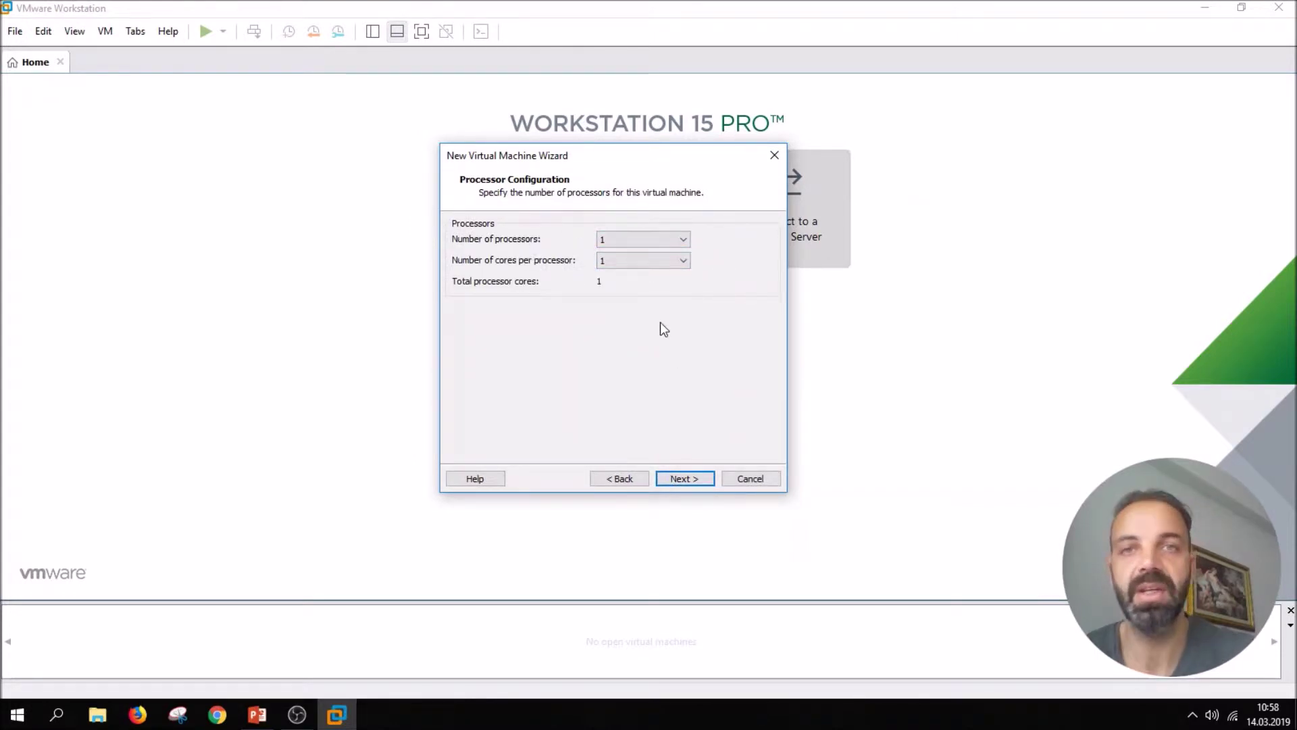
left_click(681, 478)
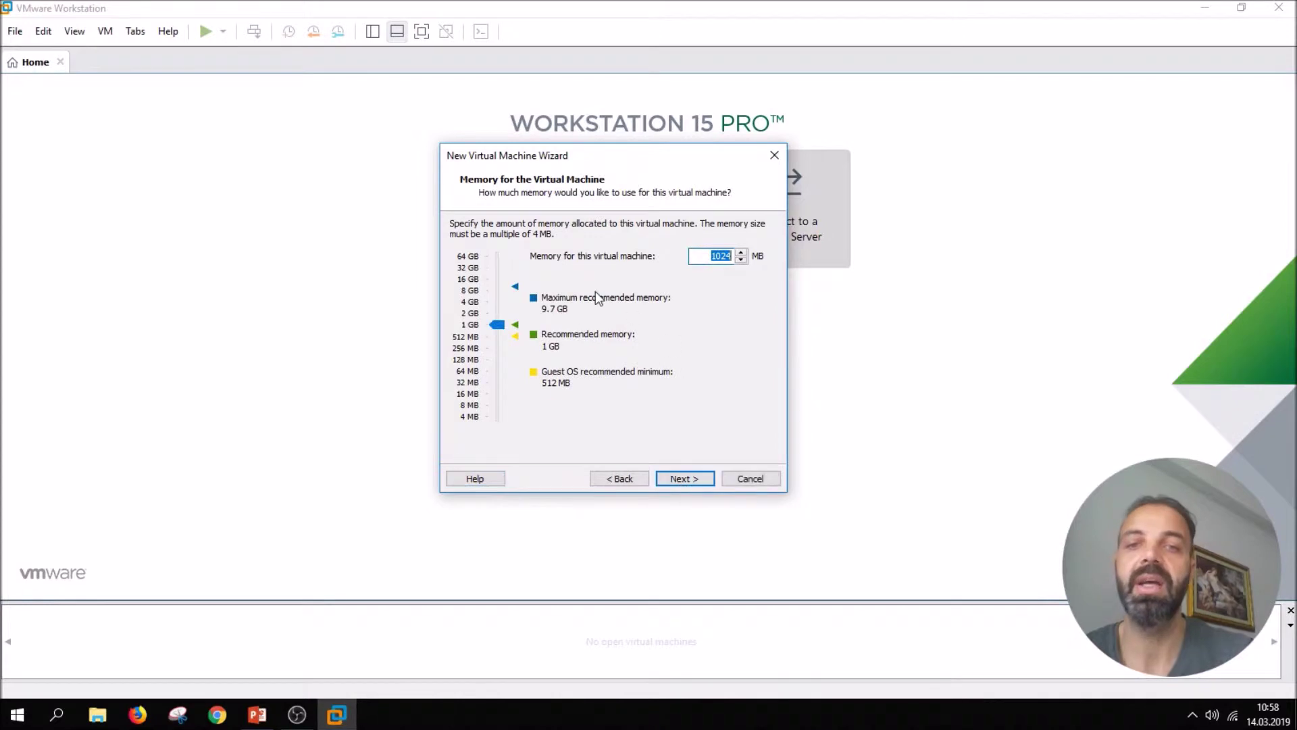
left_click(750, 481)
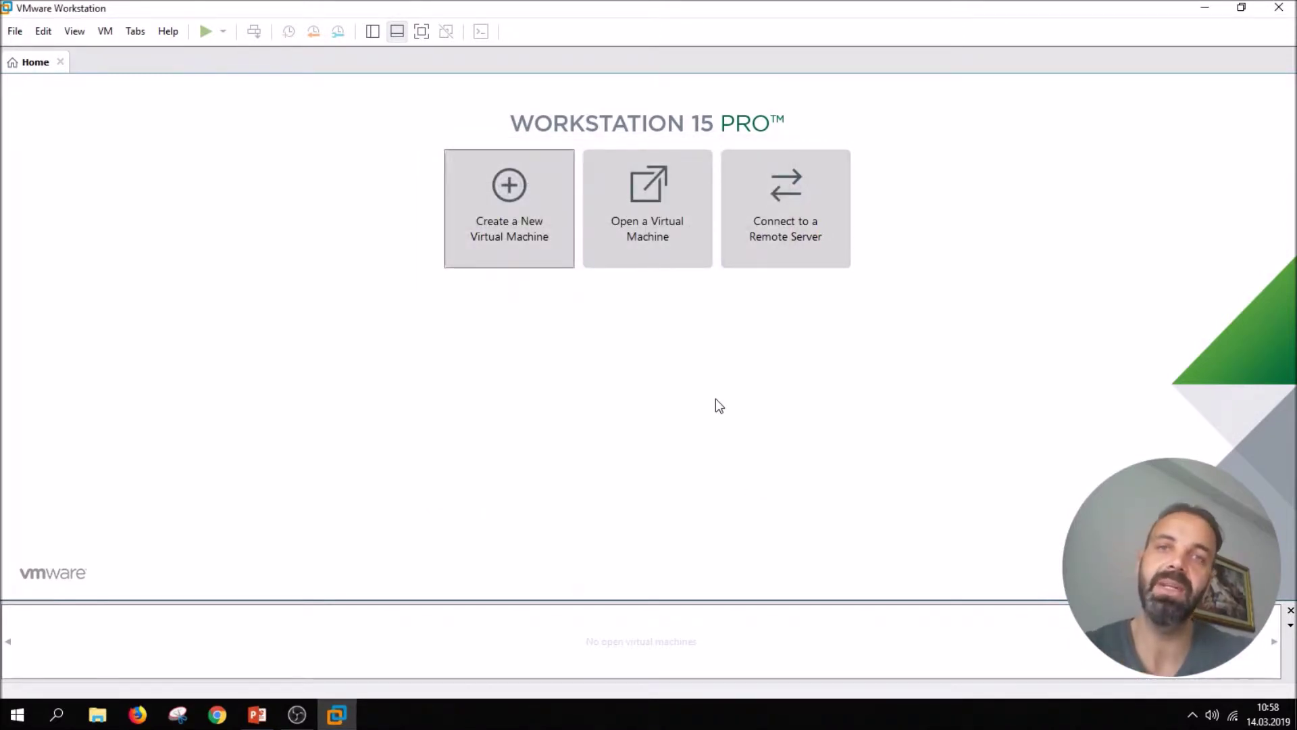
Step: Start a typical virtual machine setup and choose Professional-32-Bit.iso from the C:\vm folder as the installer disc image
left_click(551, 260)
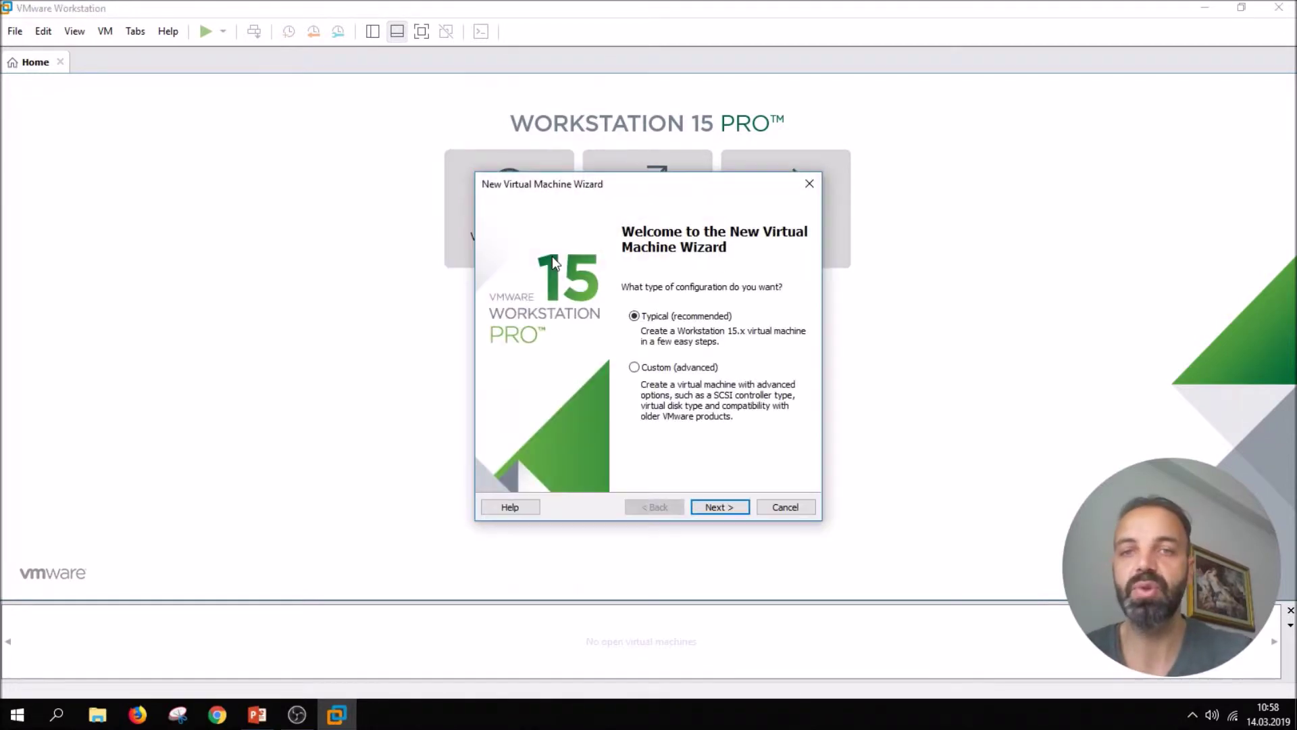
left_click(718, 511)
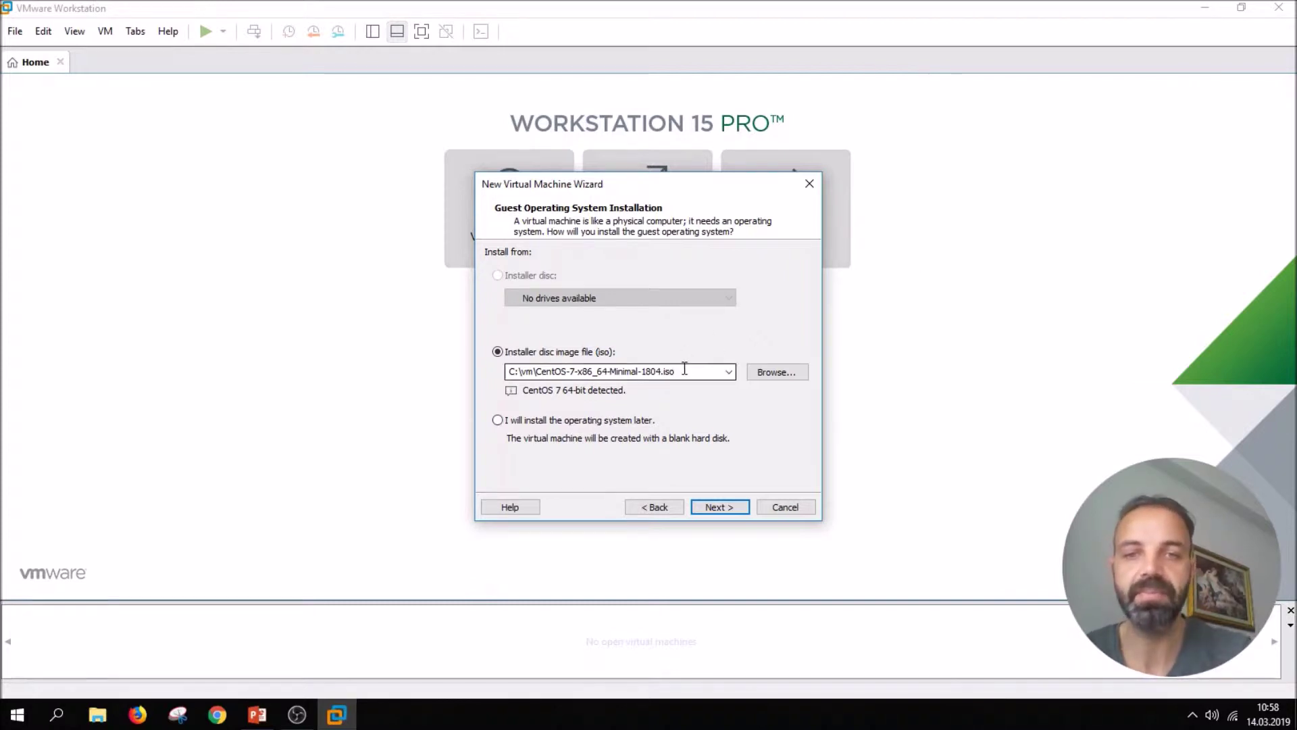
left_click(756, 372)
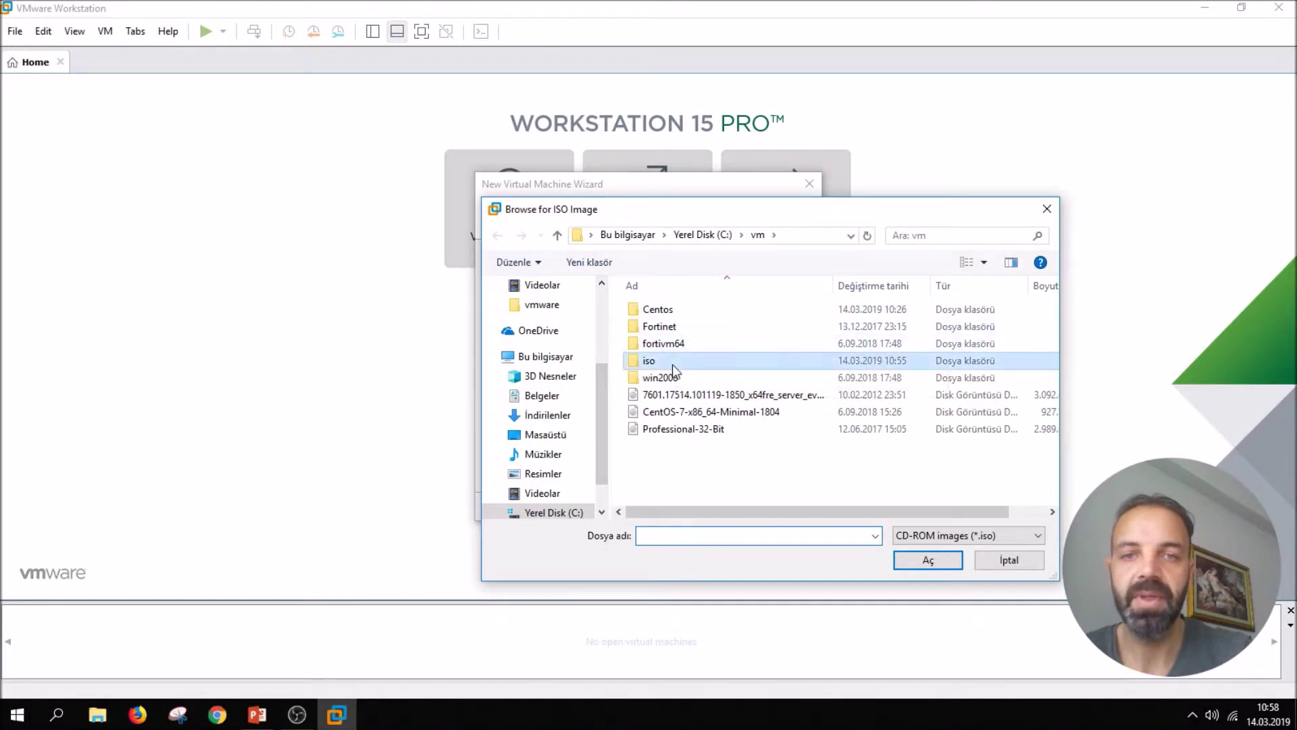
double_click(672, 362)
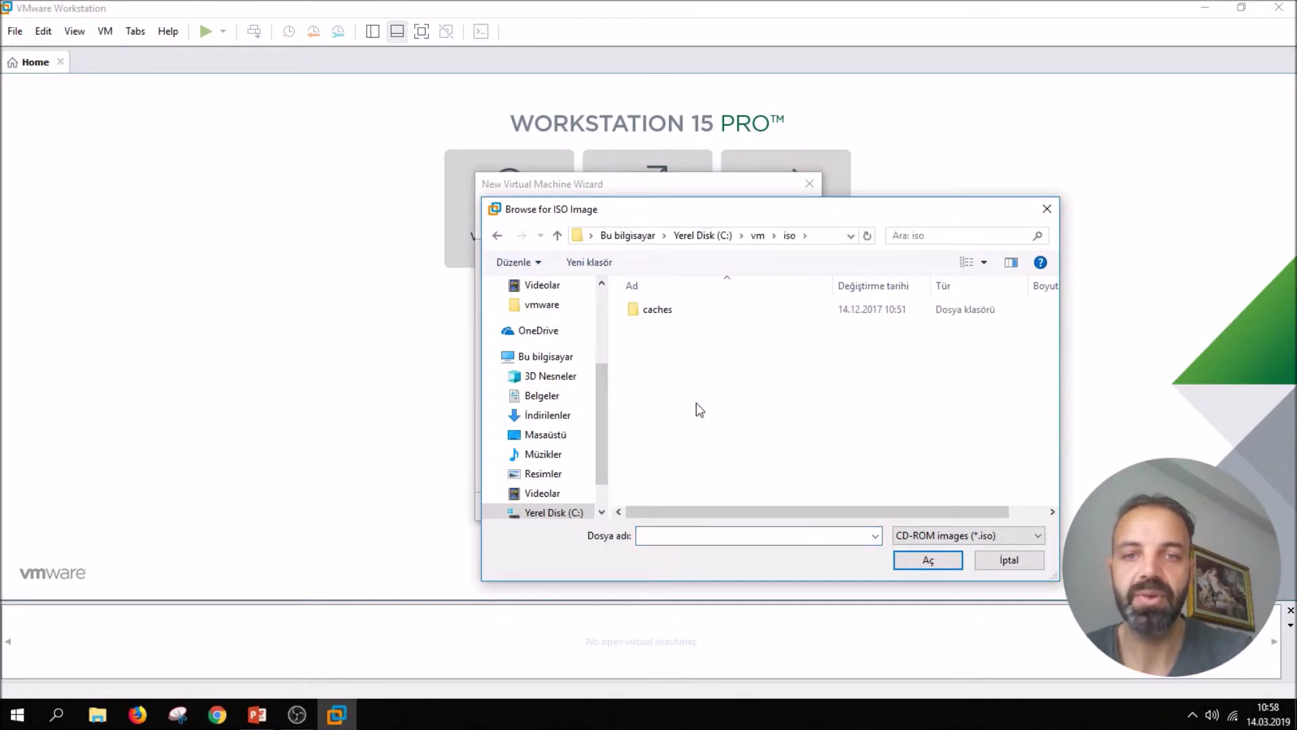
left_click(498, 235)
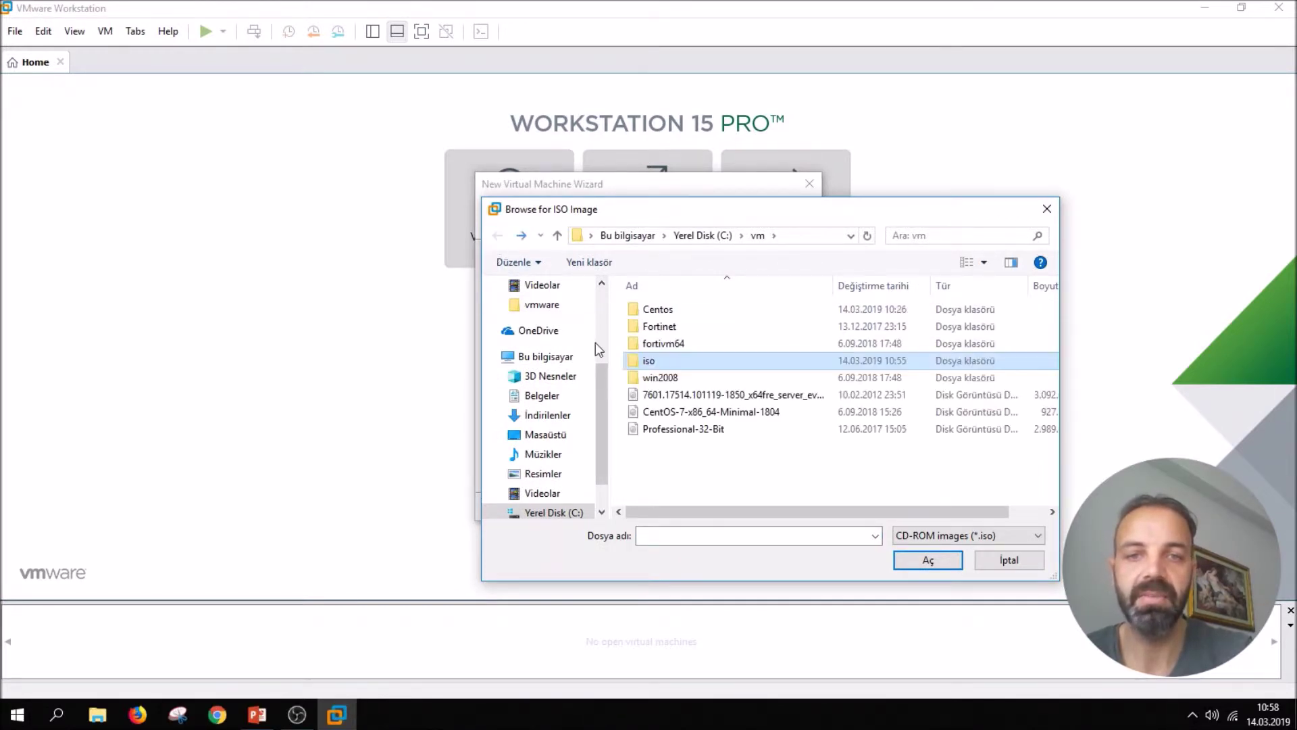
double_click(673, 435)
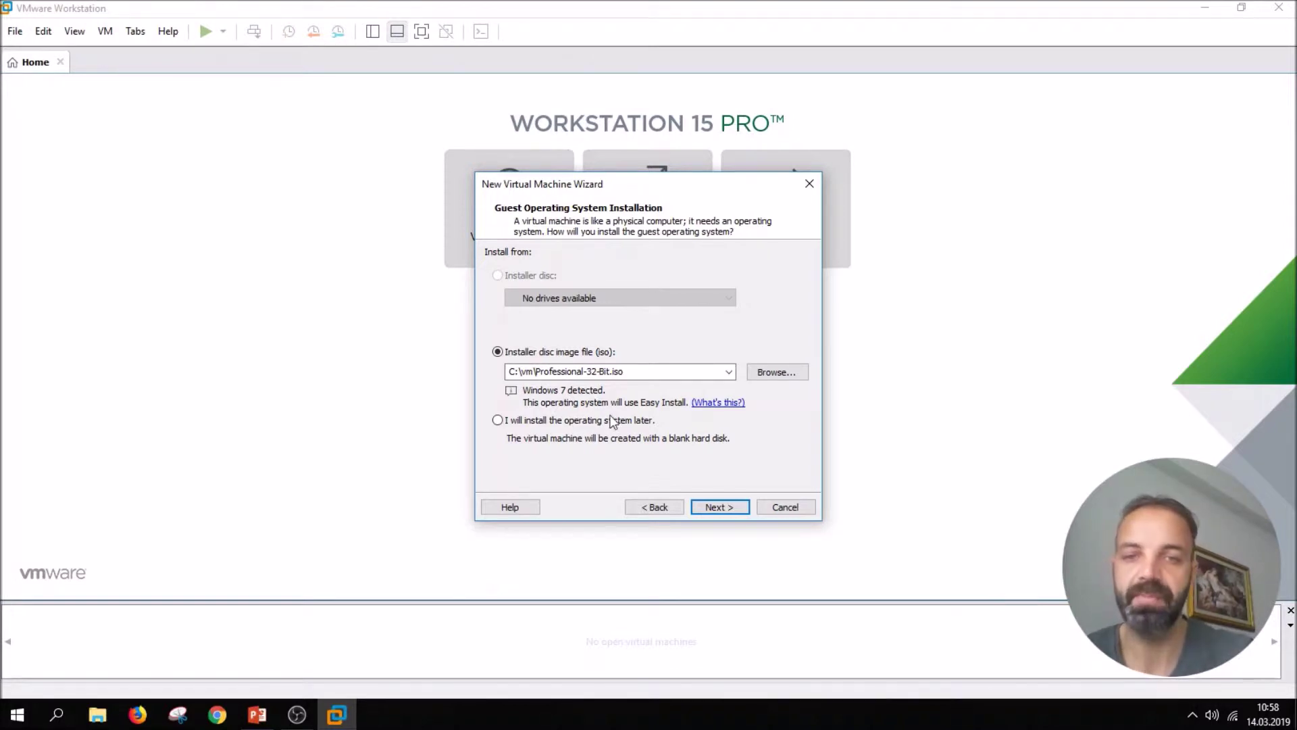
Step: Keep the disc image as the installation source and proceed through Easy Install without a Windows product key
left_click(568, 420)
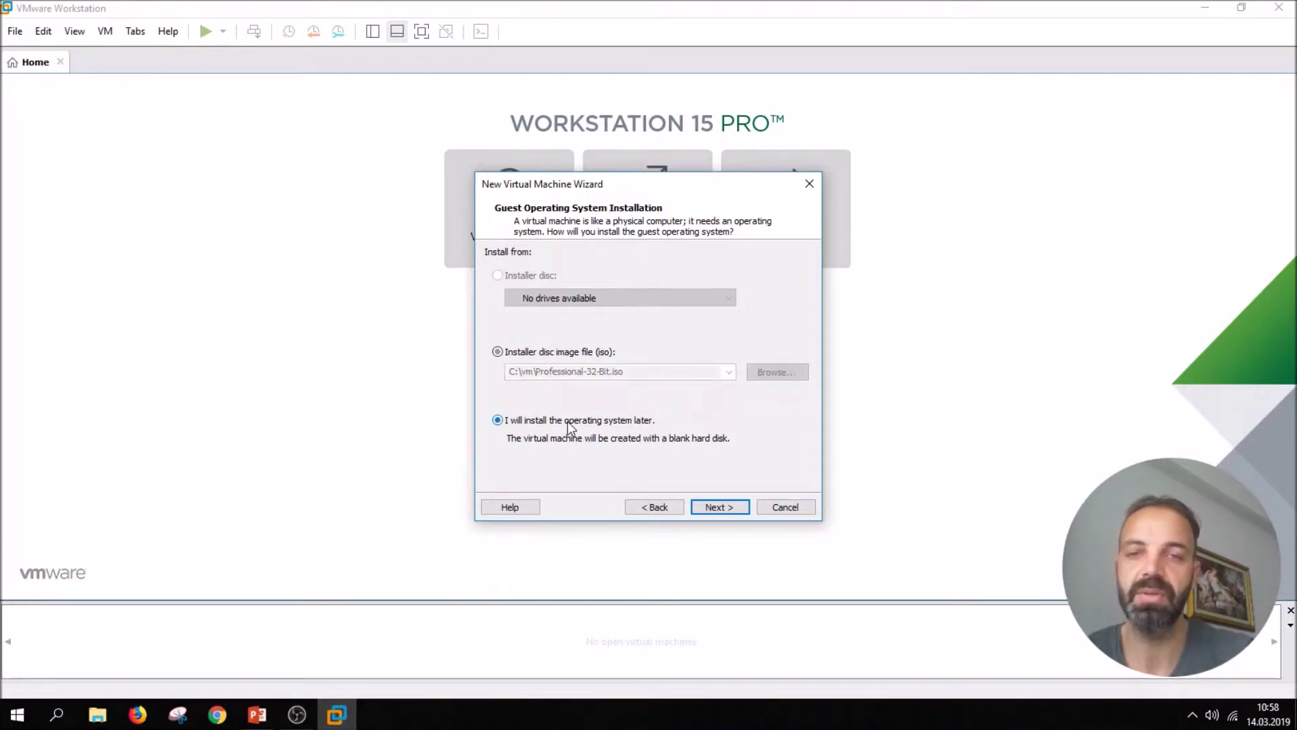
left_click(553, 353)
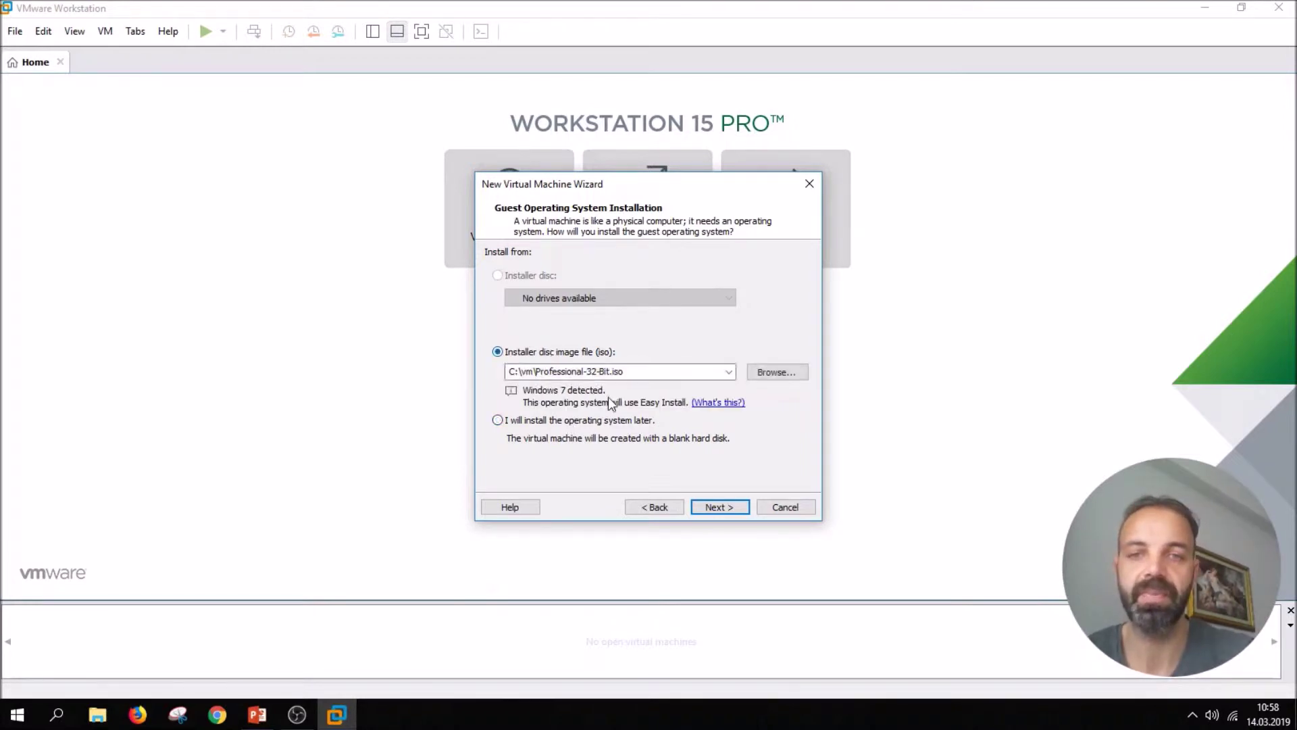
left_click(720, 507)
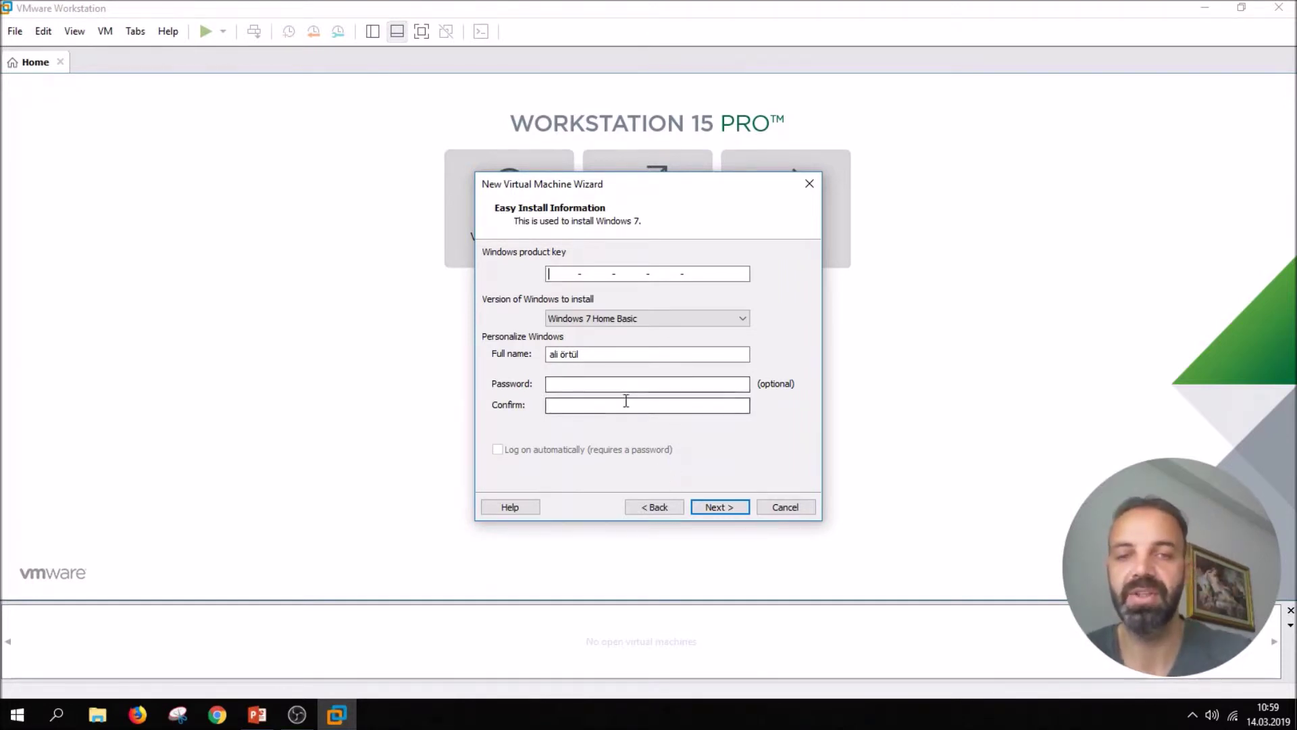
left_click(721, 508)
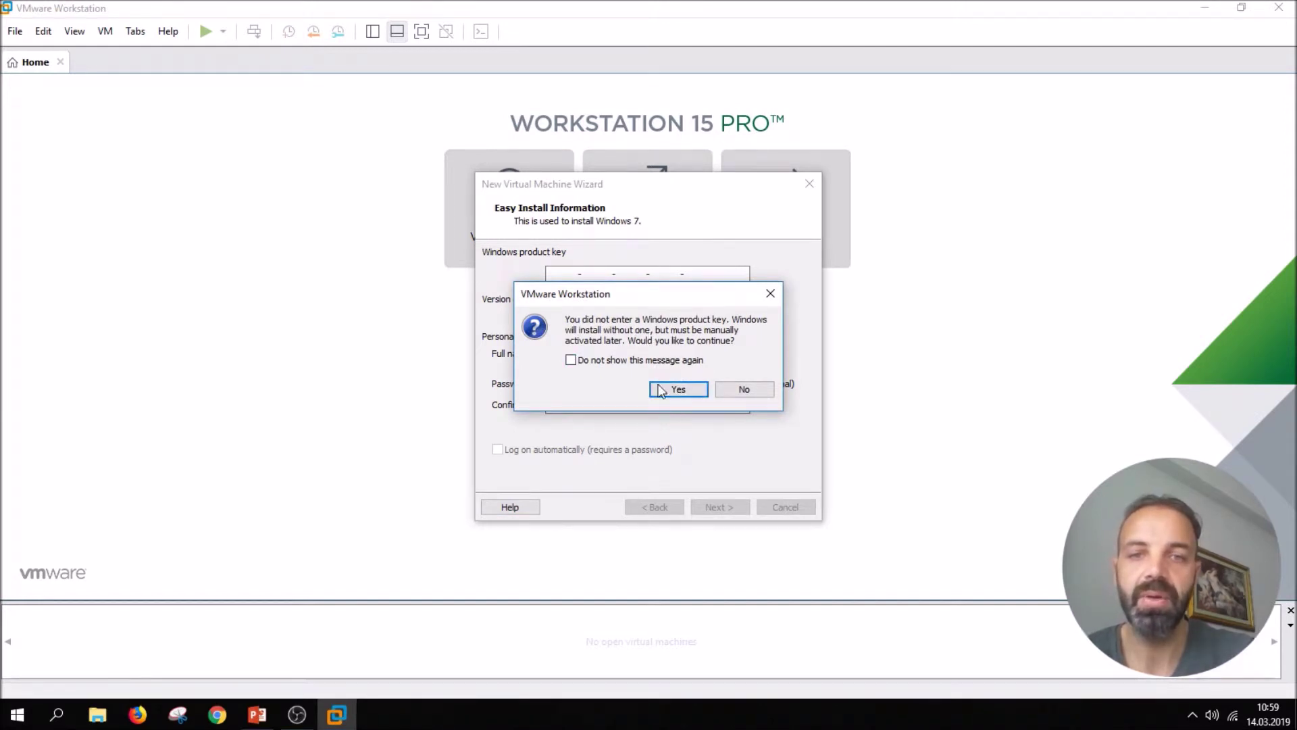
left_click(677, 389)
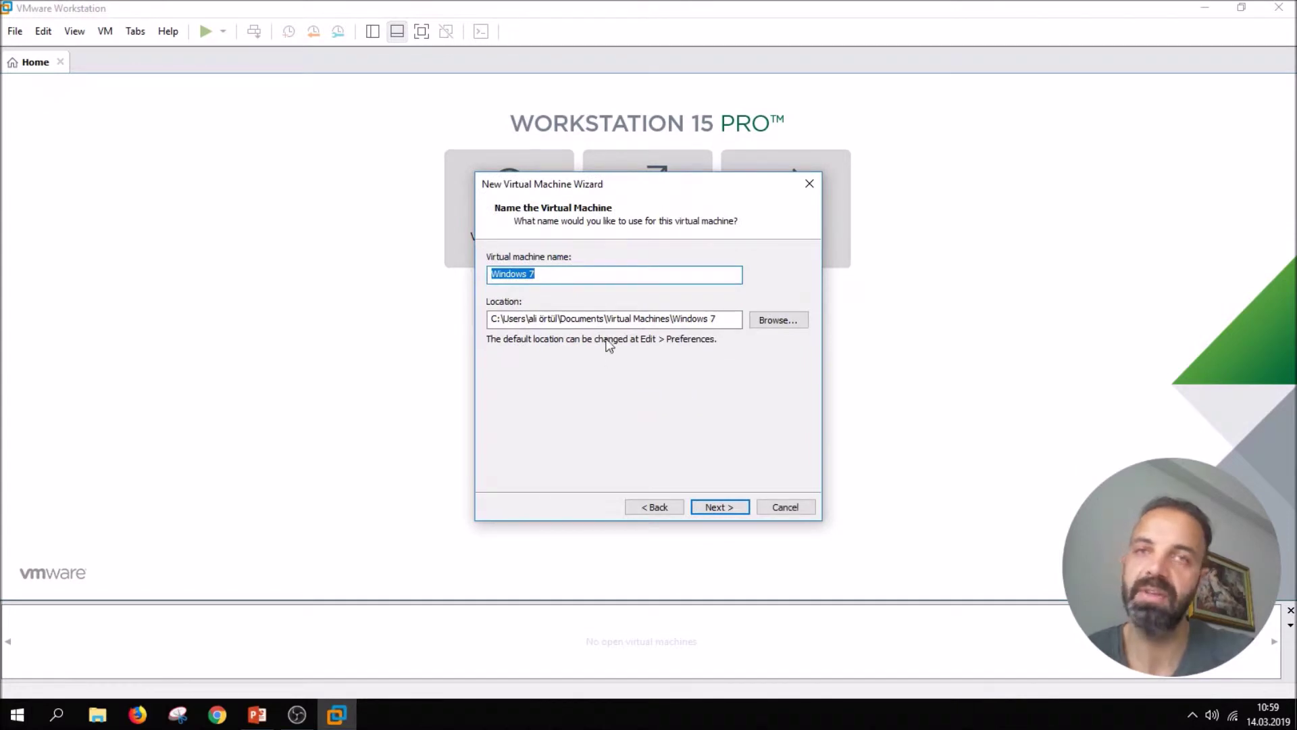
left_click_drag(727, 321, 485, 320)
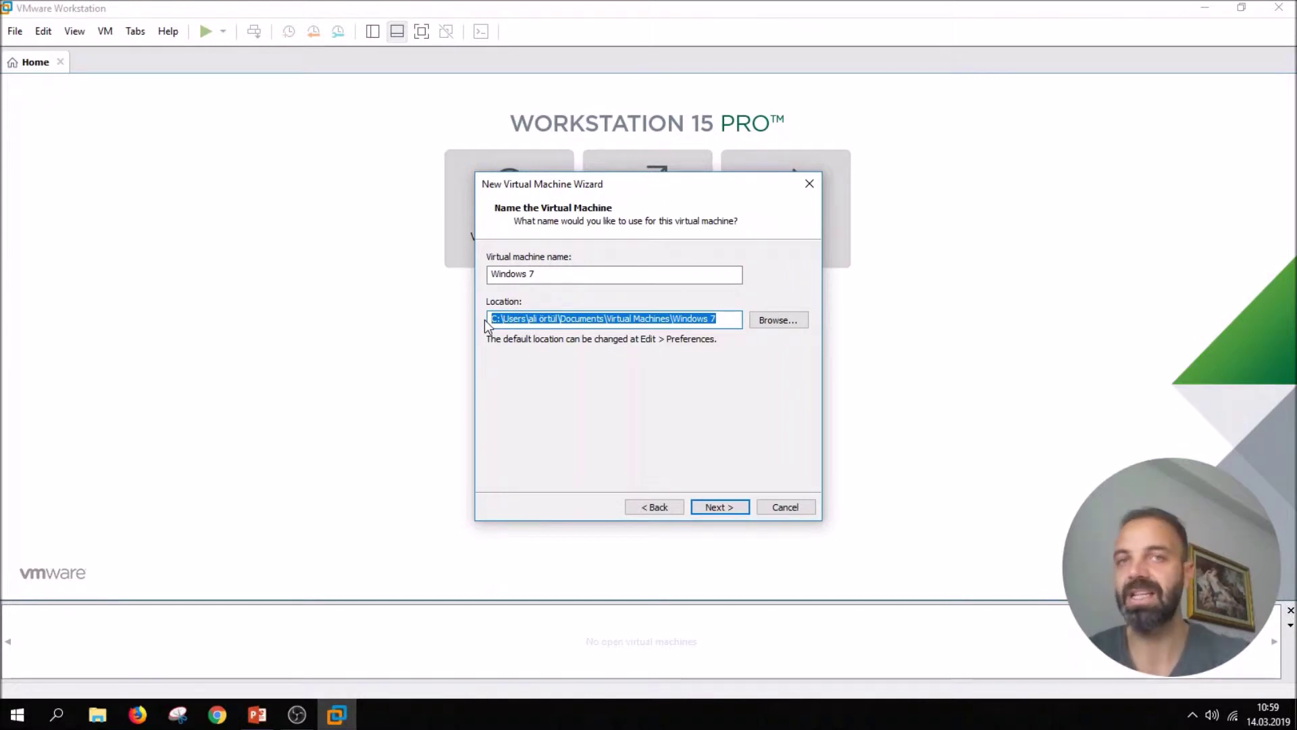
left_click(774, 321)
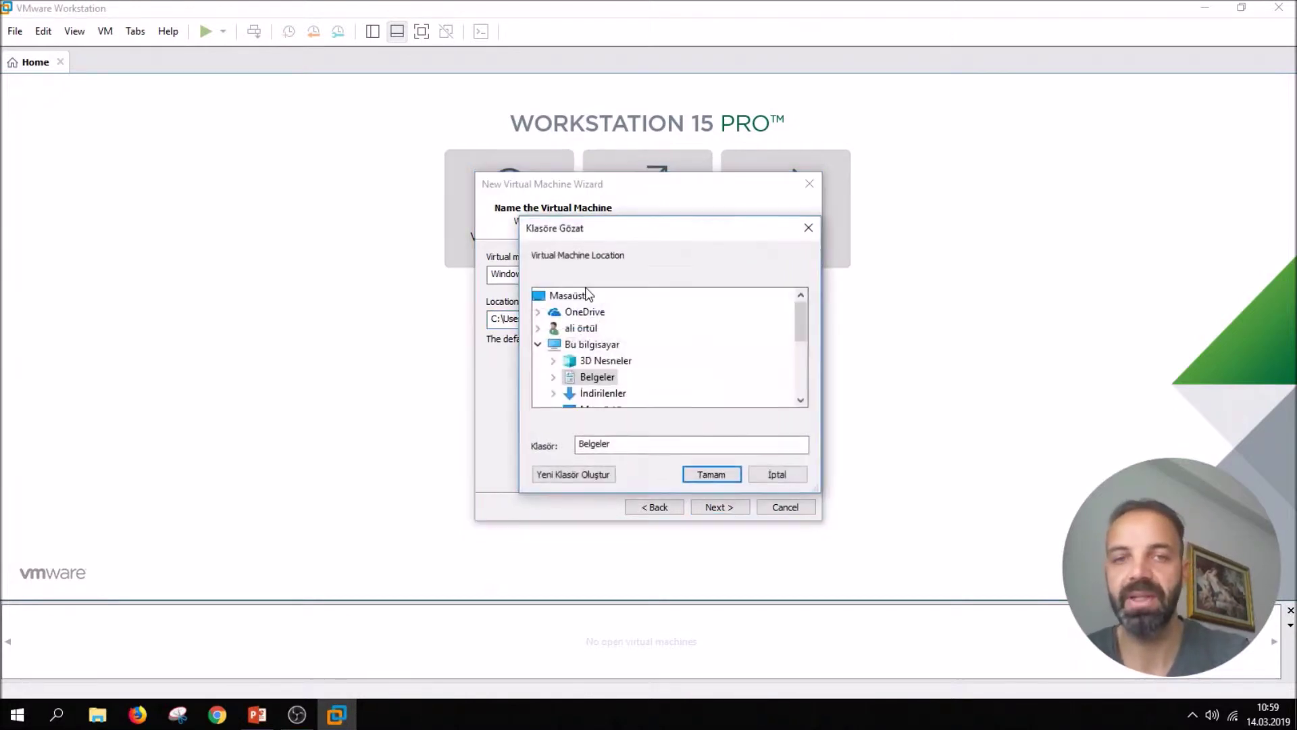
left_click_drag(802, 331, 803, 365)
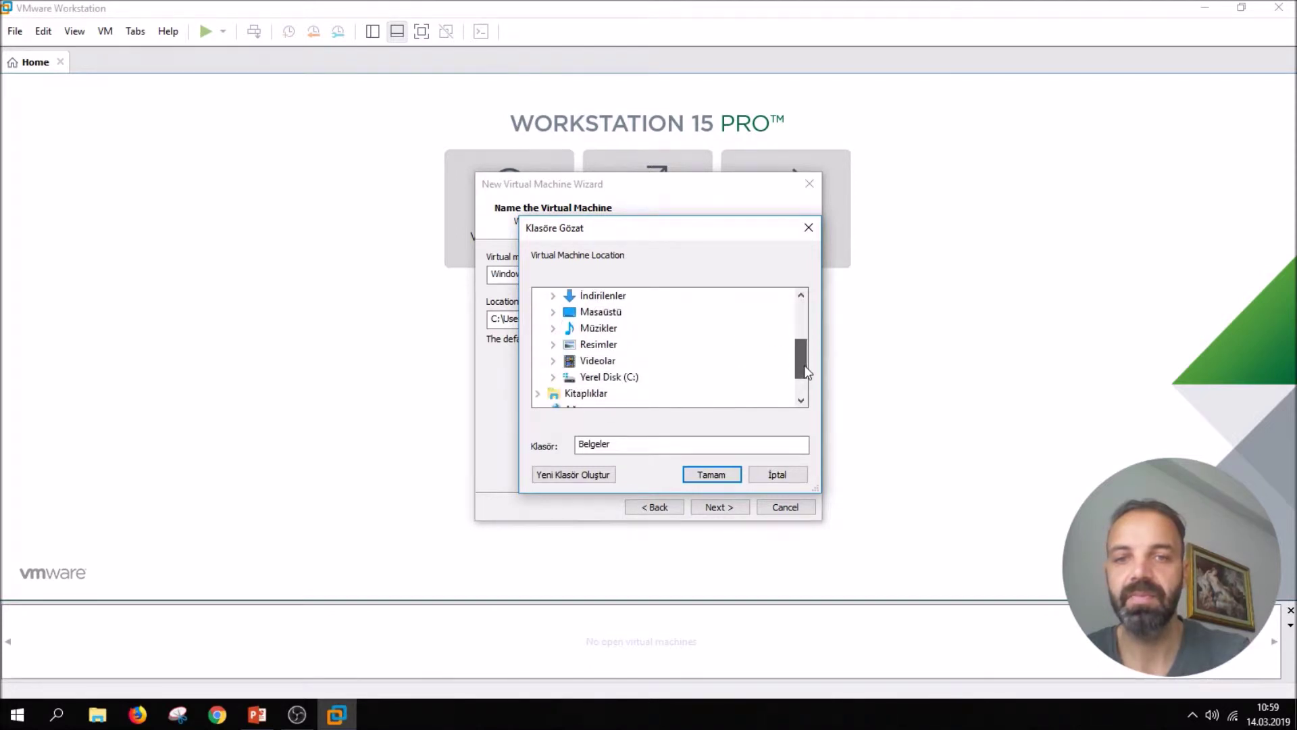
left_click(610, 377)
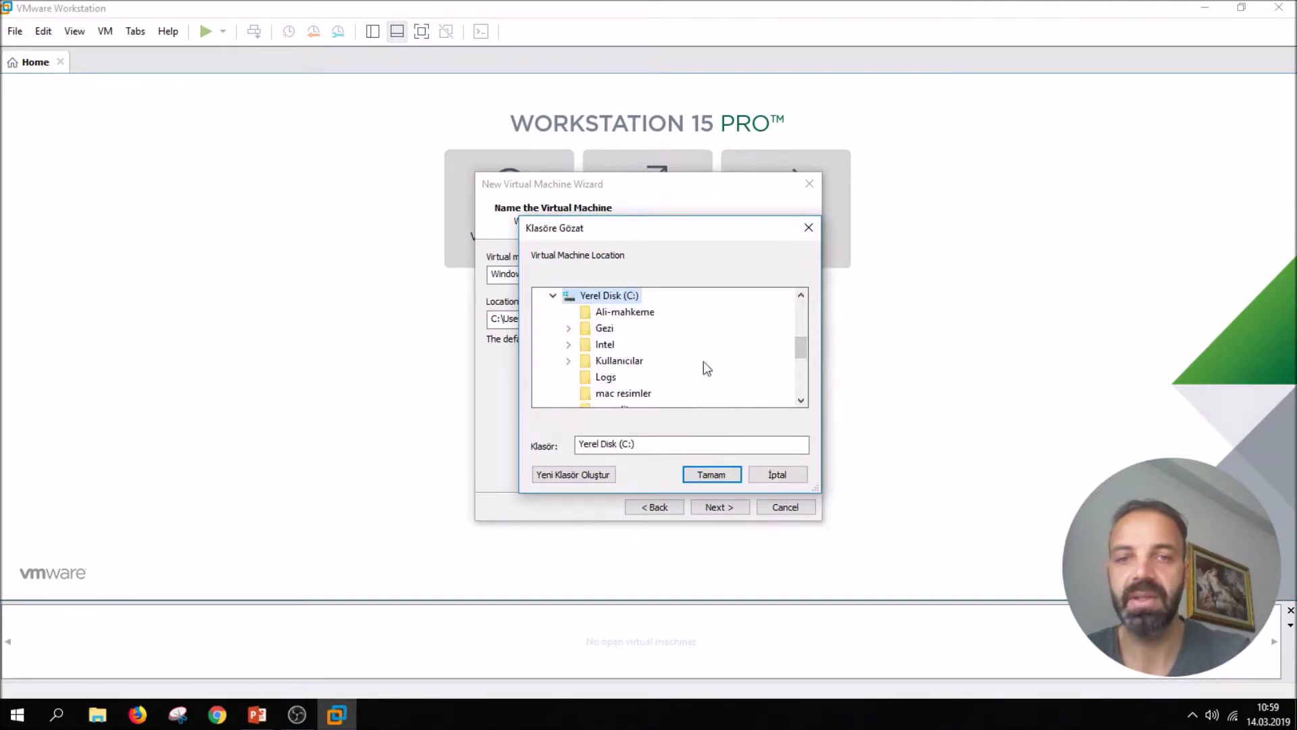
left_click(604, 346)
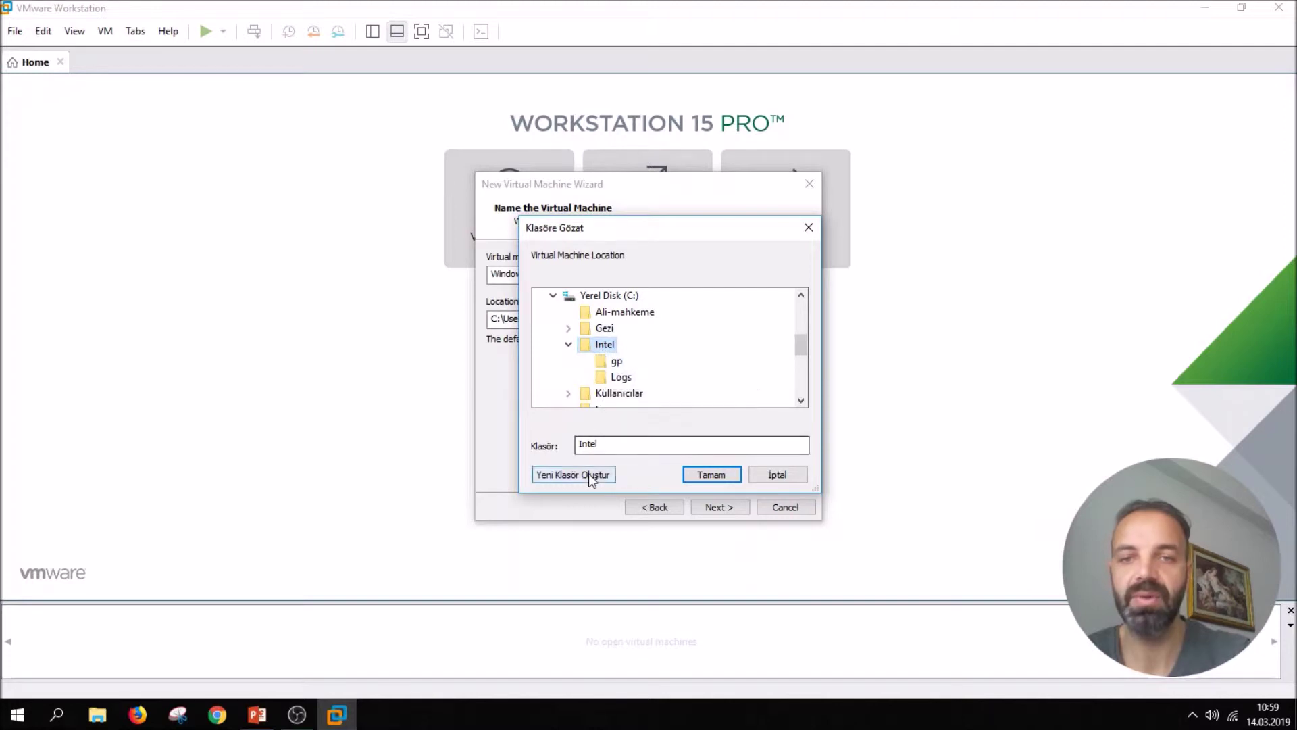
left_click(777, 474)
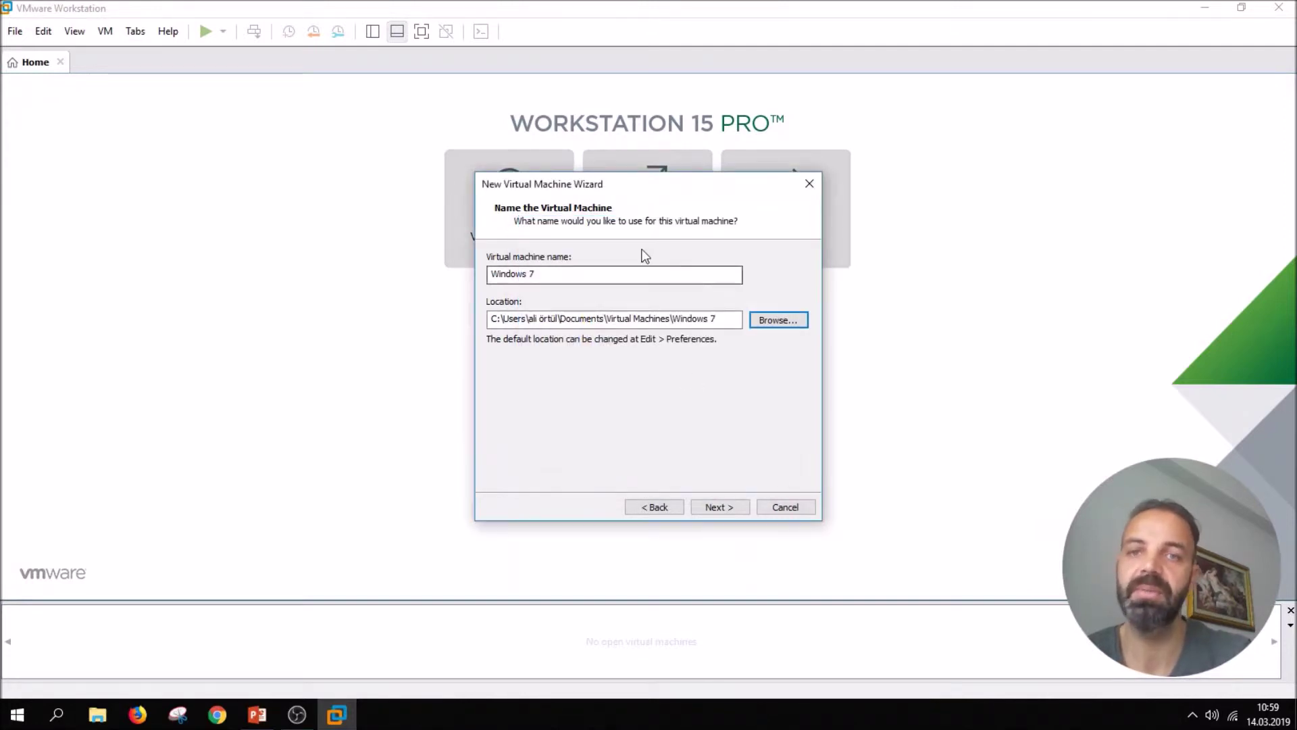
left_click(662, 504)
left_click(702, 505)
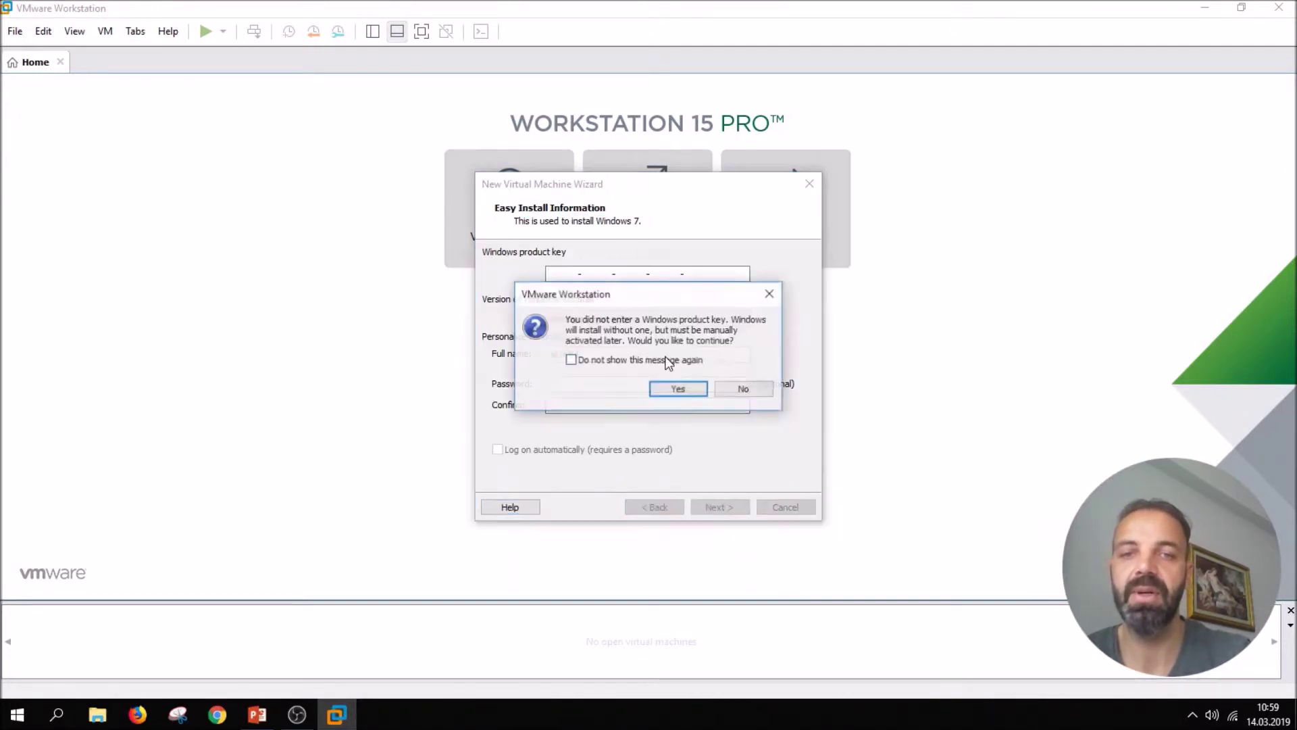
left_click(686, 392)
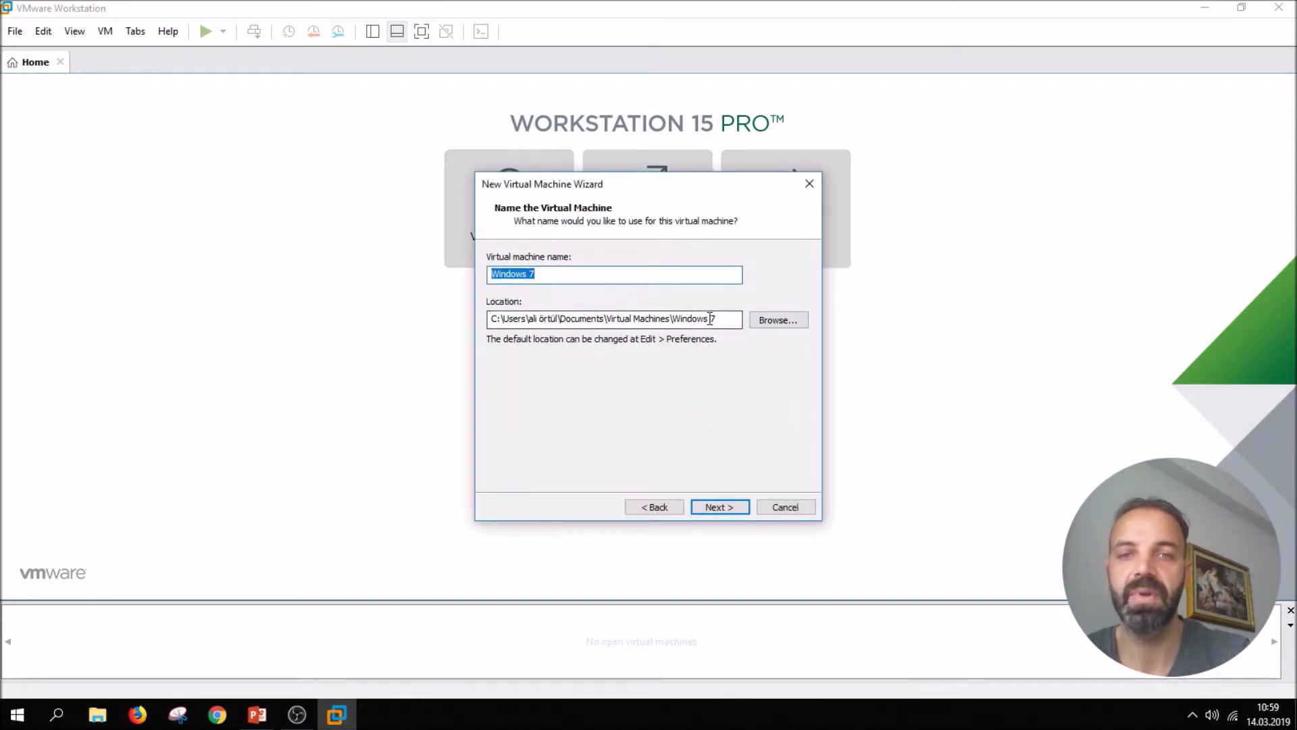
left_click_drag(736, 319, 655, 319)
left_click(722, 506)
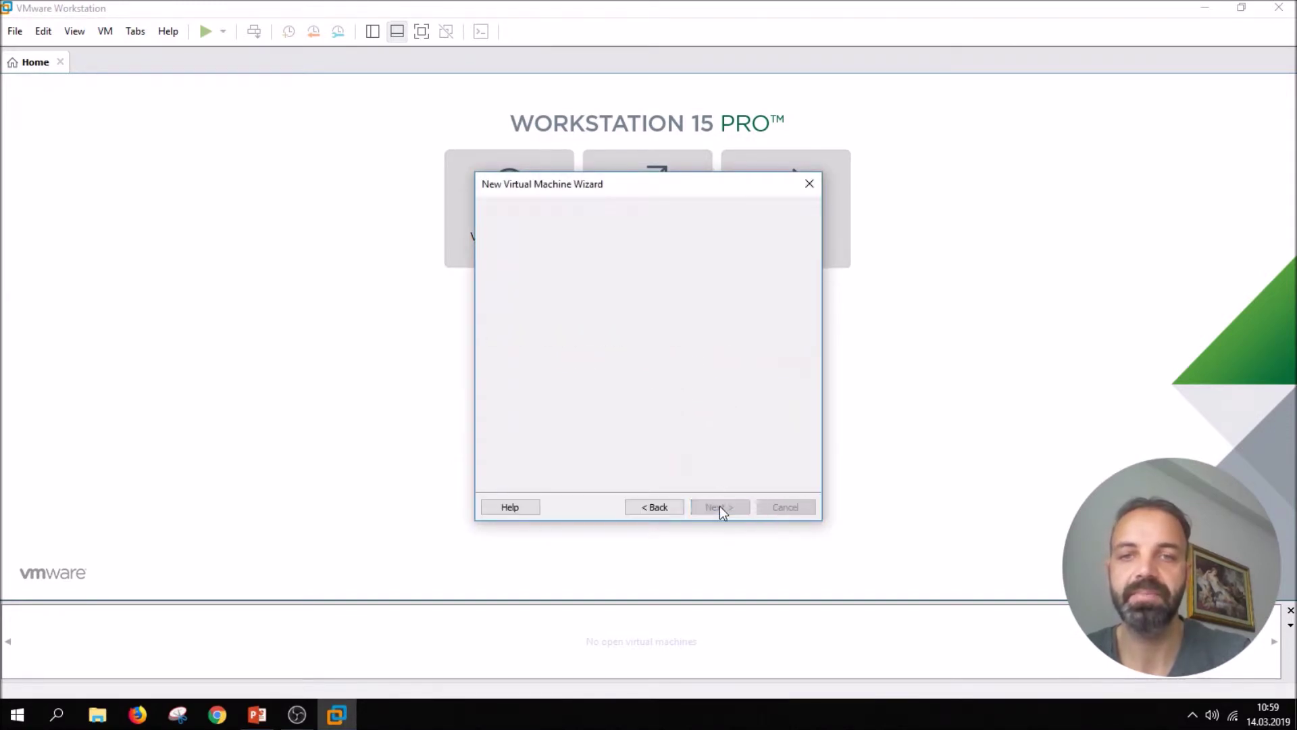
left_click(651, 506)
Step: Try replacing the virtual machine's name with a personal first name followed by 7
left_click(552, 275)
key("BackSpace")
key("BackSpace")
key("BackSpace")
key("BackSpace")
key("BackSpace")
key("BackSpace")
key("BackSpace")
key("BackSpace")
type("ALI")
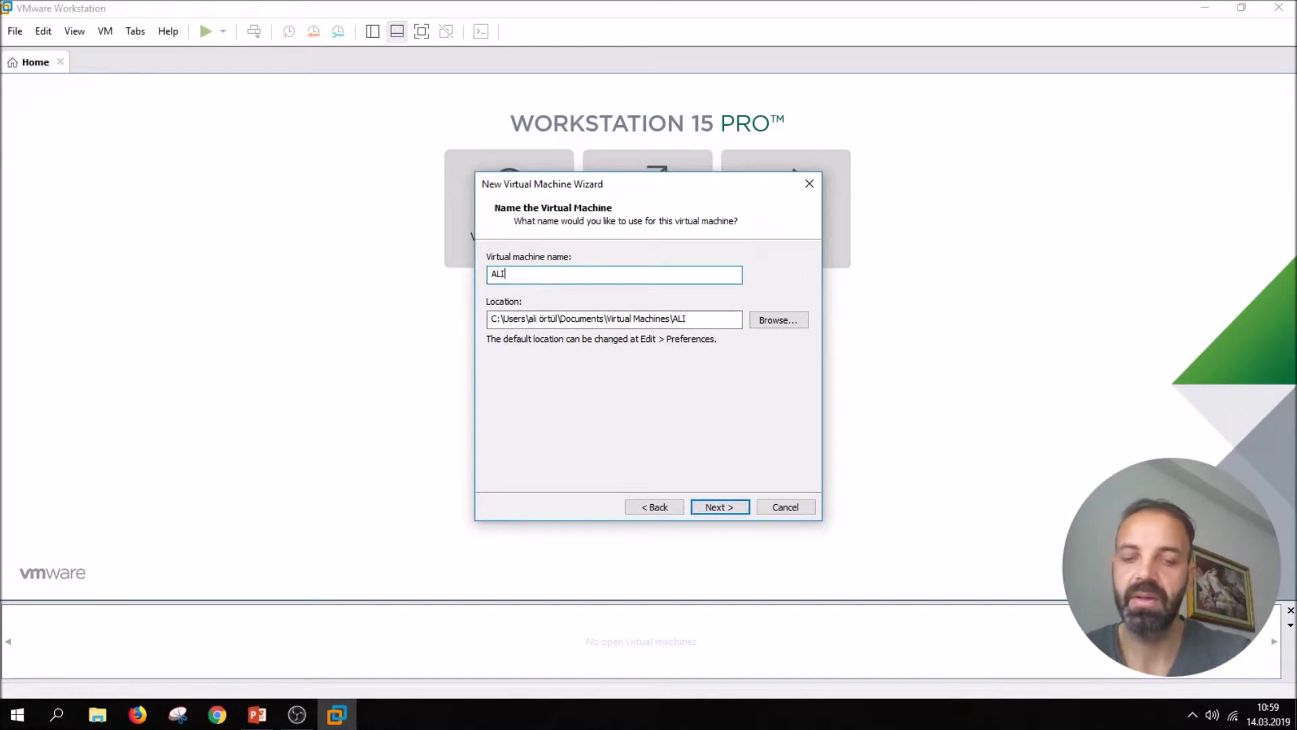
type("7")
Step: Rename the virtual machine as Windows 7
key("BackSpace")
key("BackSpace")
key("BackSpace")
key("BackSpace")
type("Windows 7")
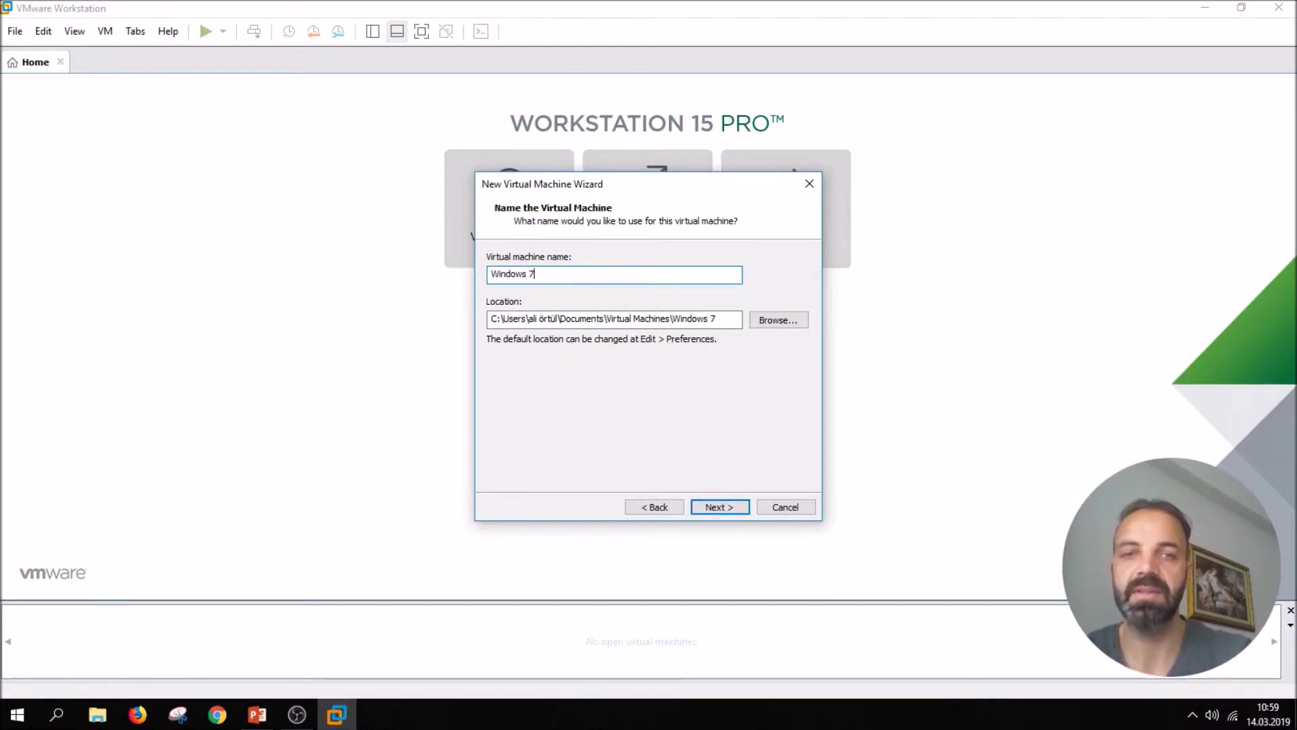
Step: Accept the machine name and set the maximum disk size to 40 GB, split into multiple files
left_click(720, 513)
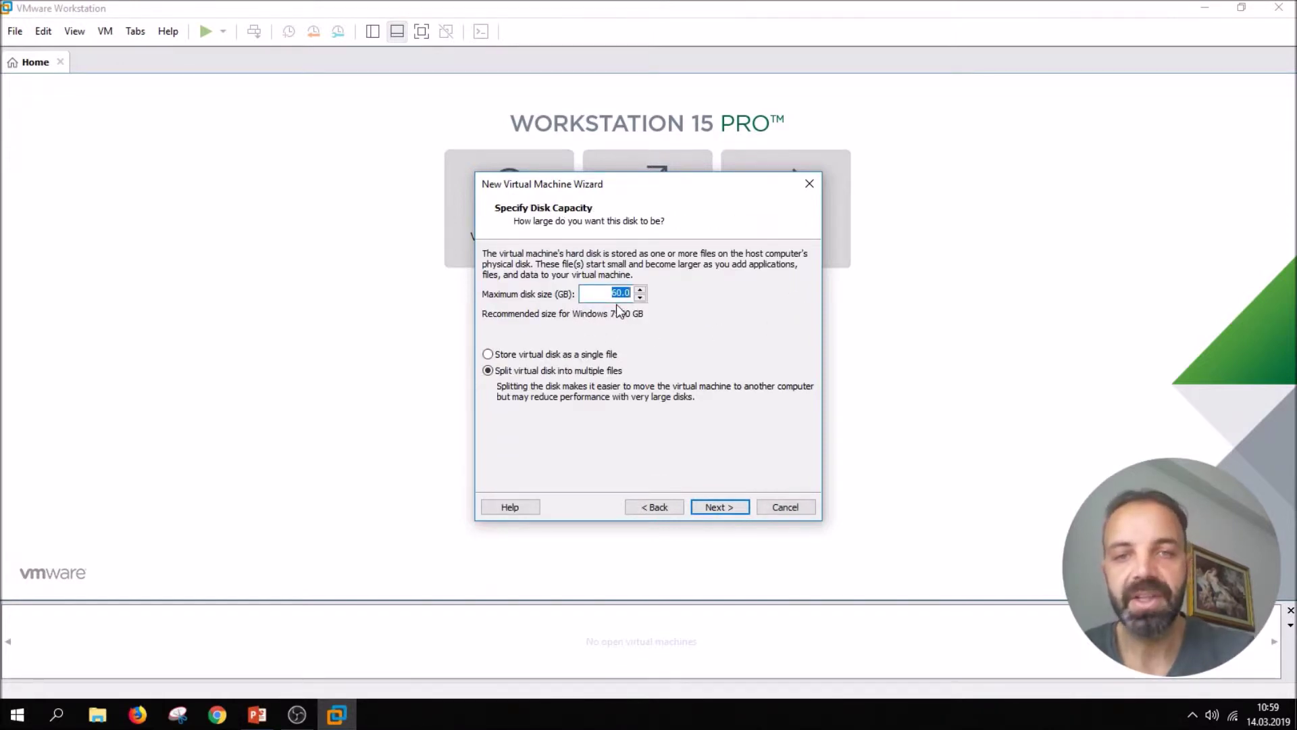
left_click(618, 293)
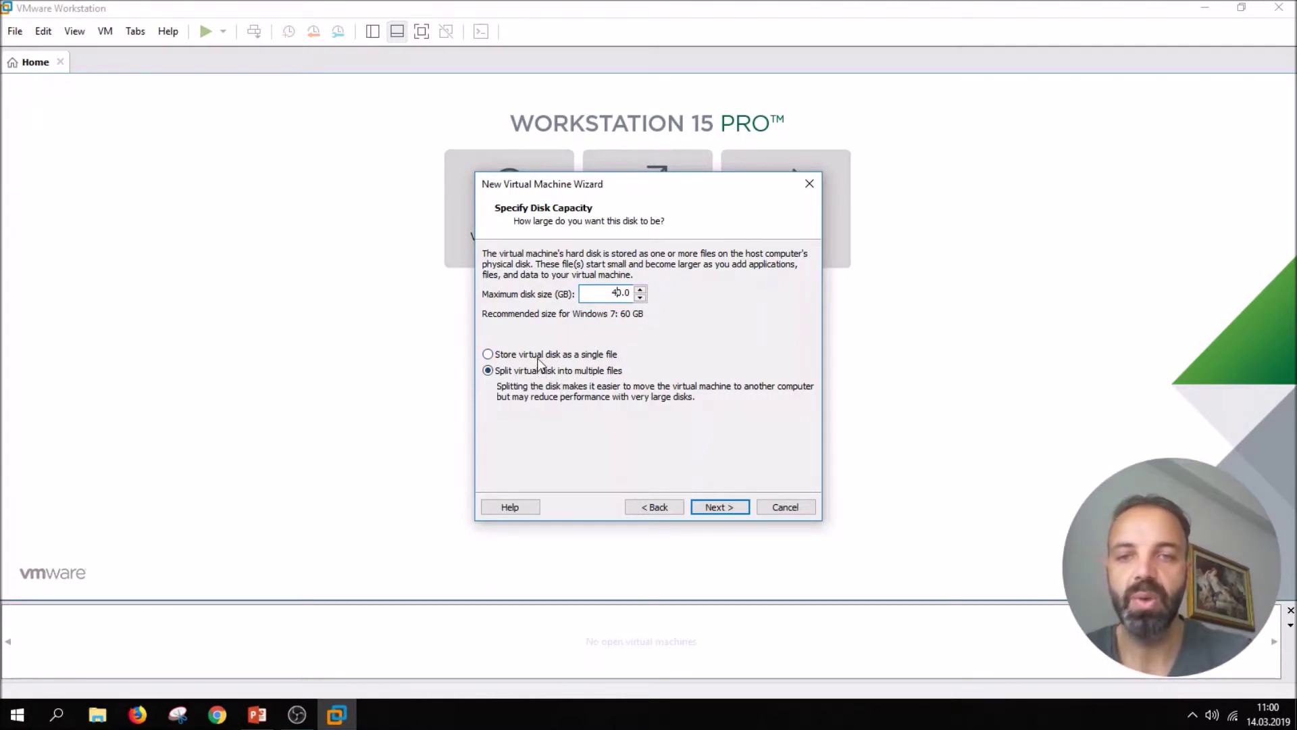
left_click(566, 371)
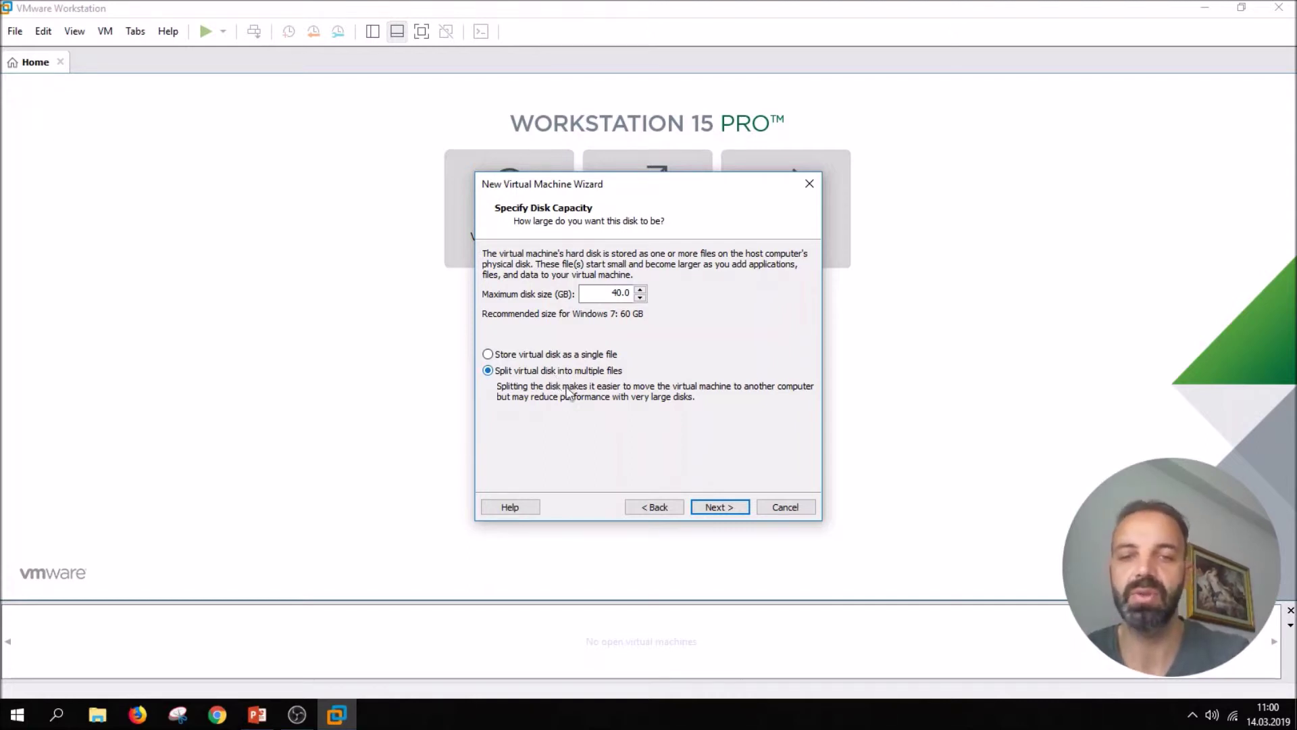
left_click(709, 506)
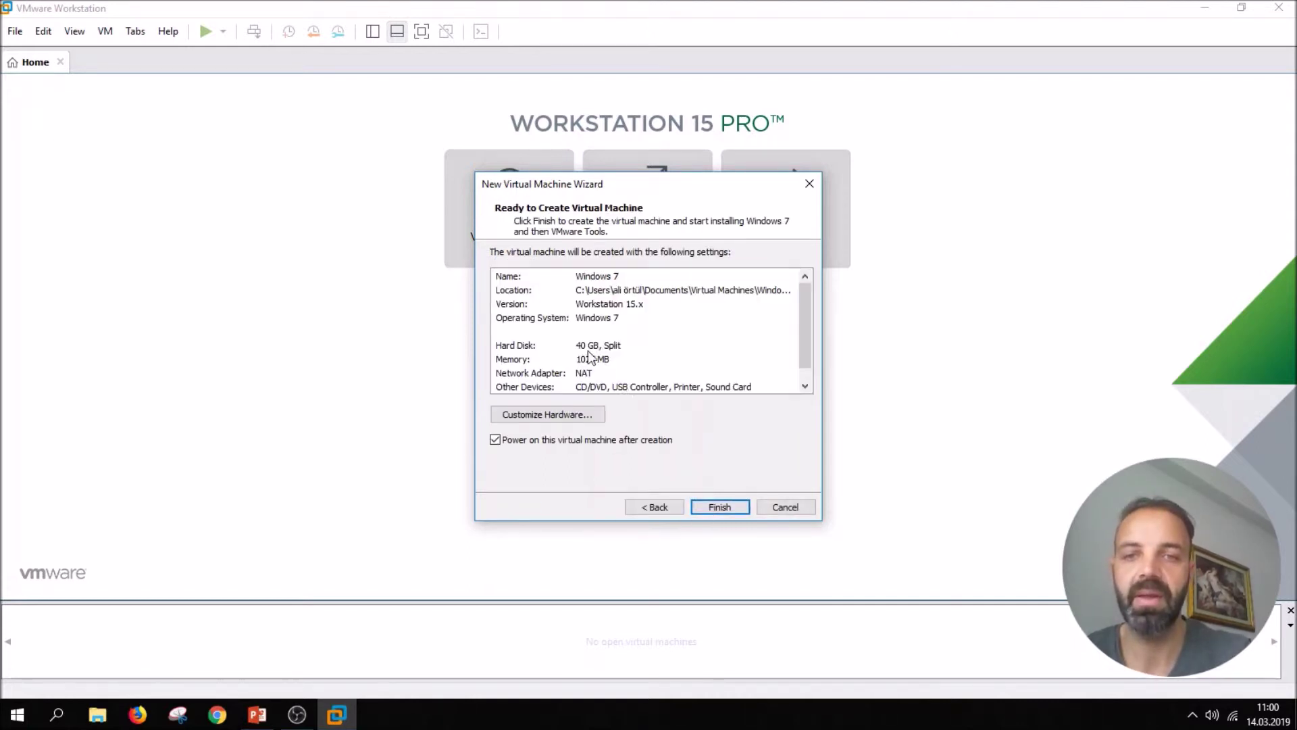
Step: Review the summary of the new virtual machine's settings, including its location, version, operating system, memory and devices
scroll(811, 309, "down", 1)
left_click(627, 373)
left_click(611, 359)
left_click(598, 331)
left_click(648, 290)
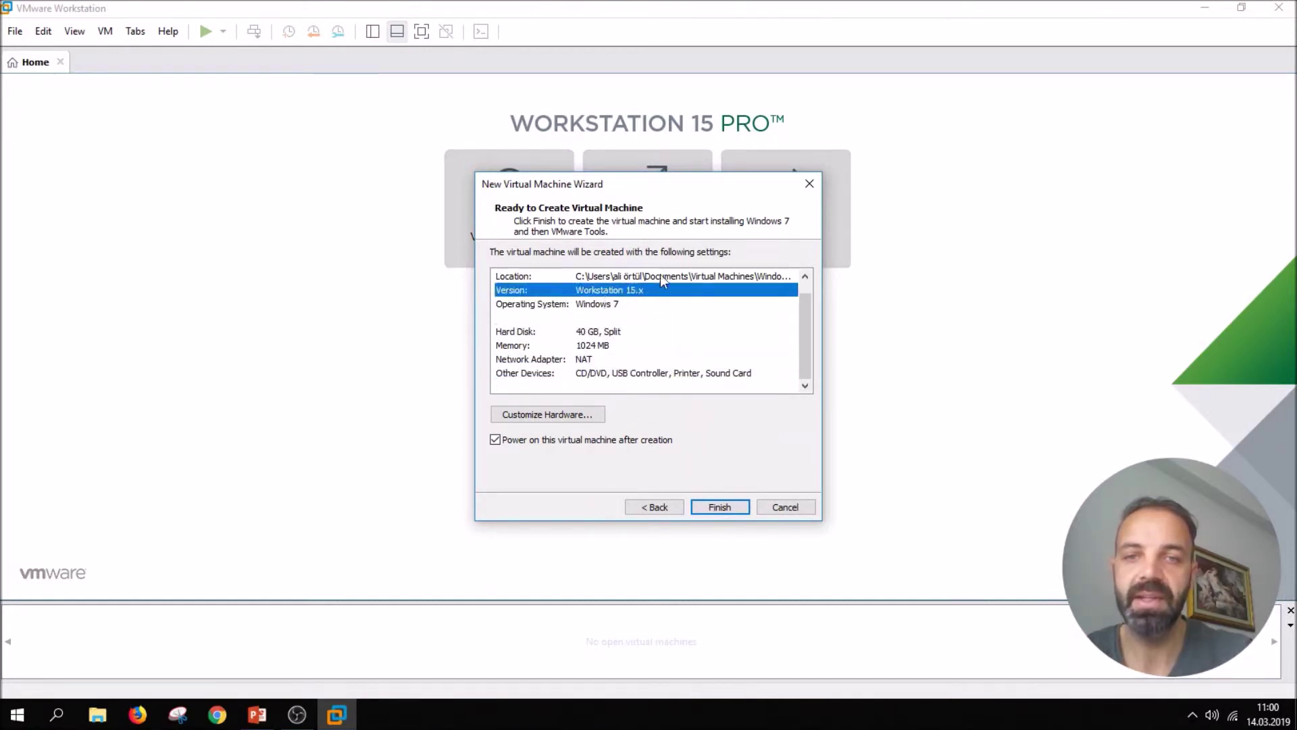
scroll(793, 319, "up", 1)
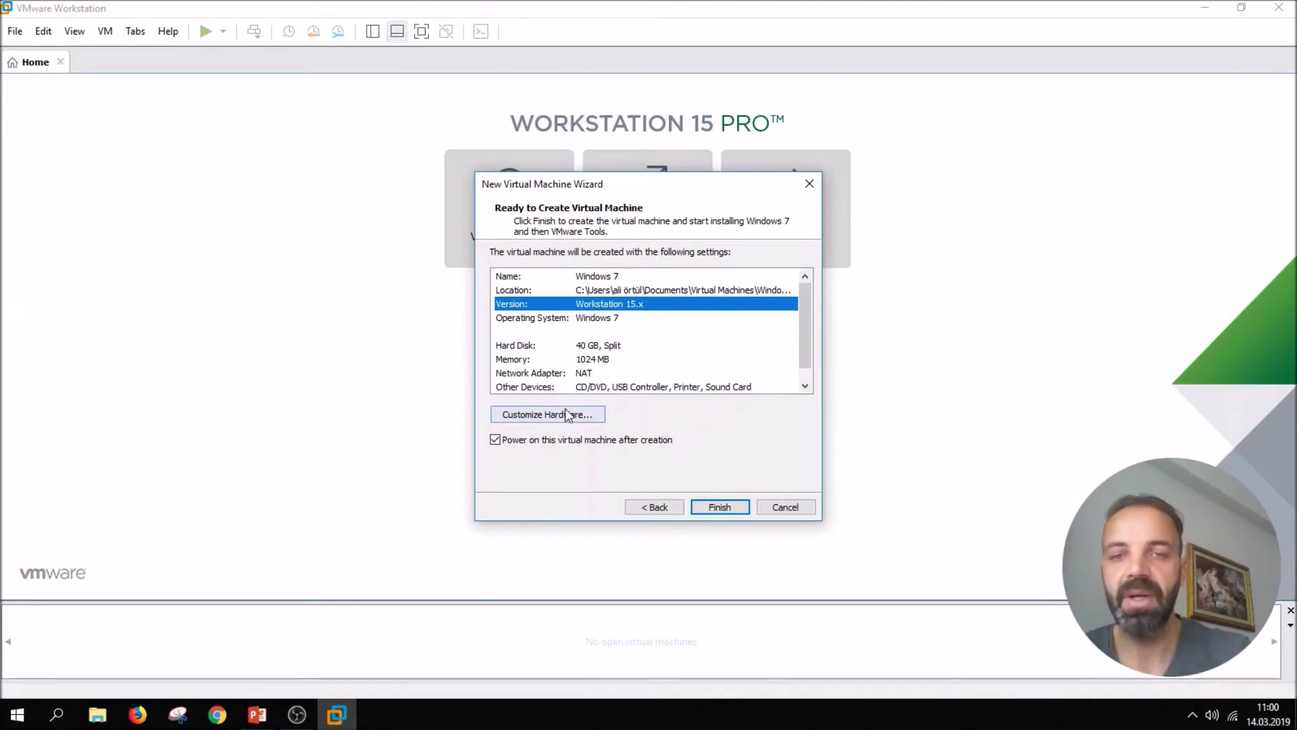
Step: Customize the hardware with 2048 MB of memory and 2 processors with 2 cores each
left_click(583, 417)
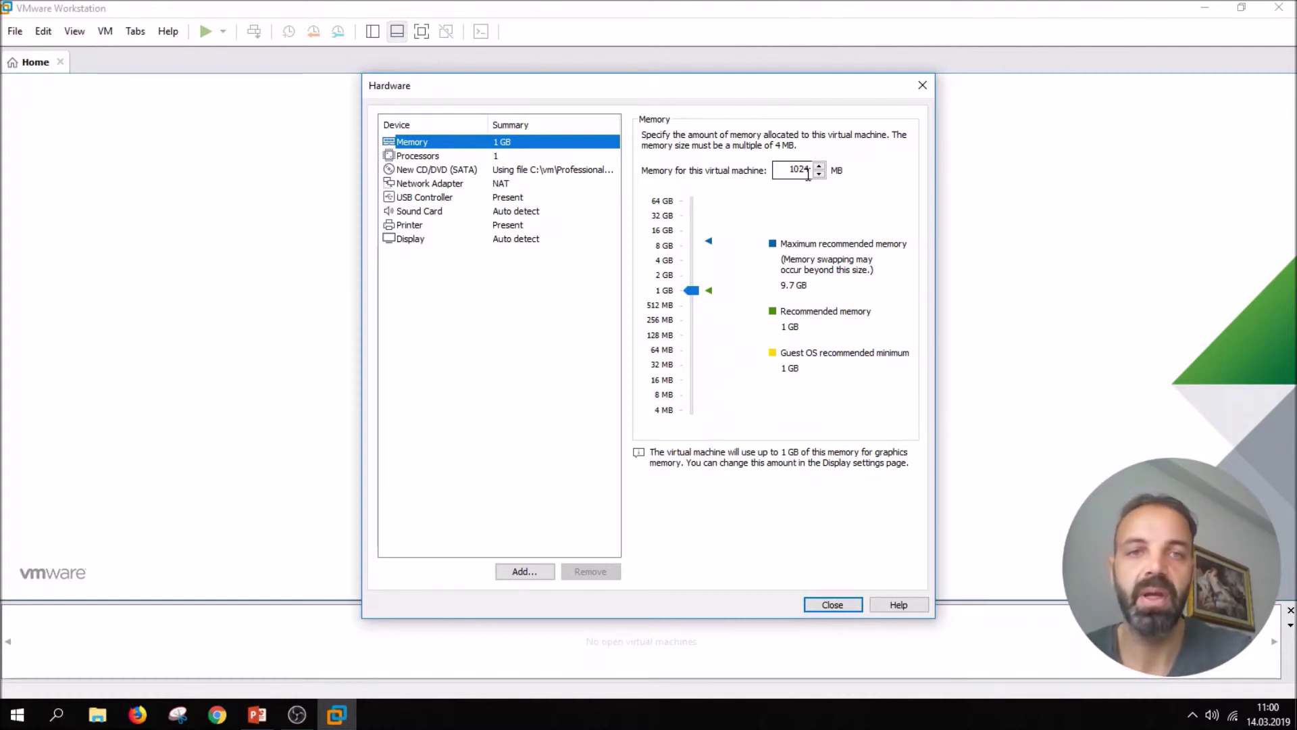
left_click_drag(692, 290, 691, 272)
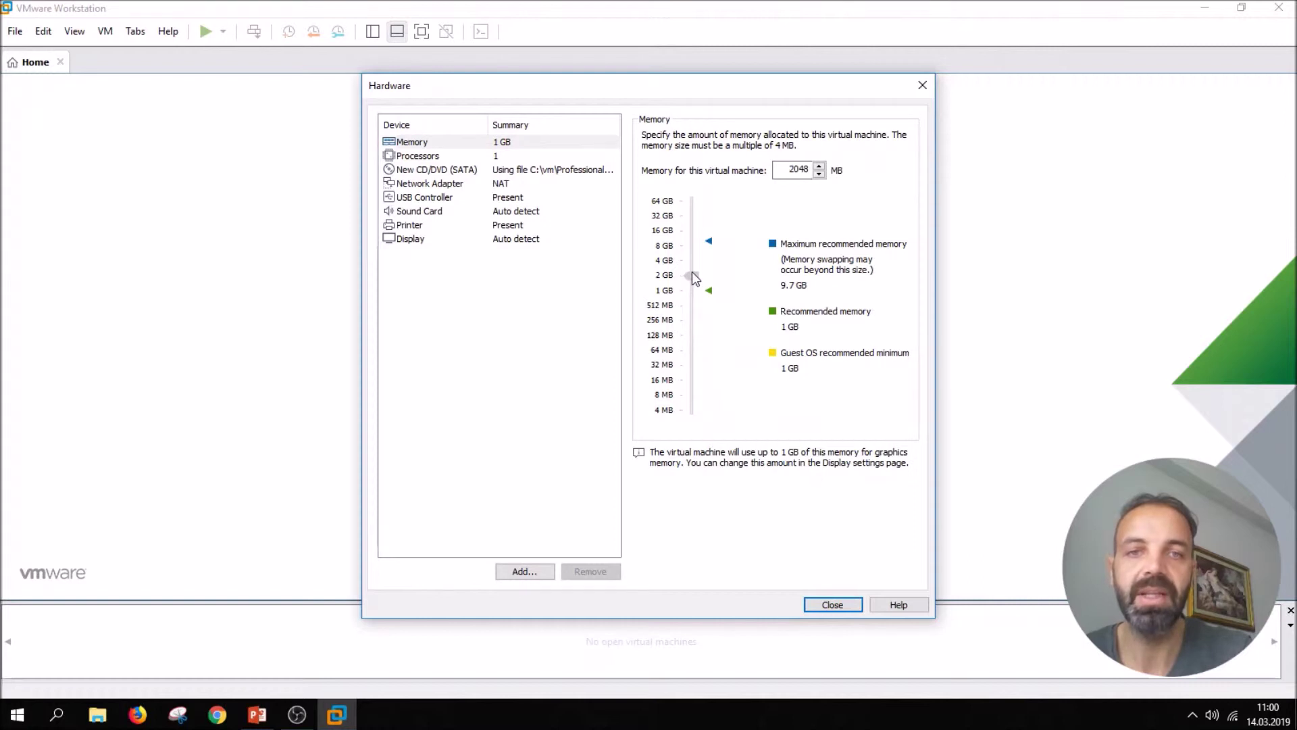
left_click(460, 156)
left_click(830, 138)
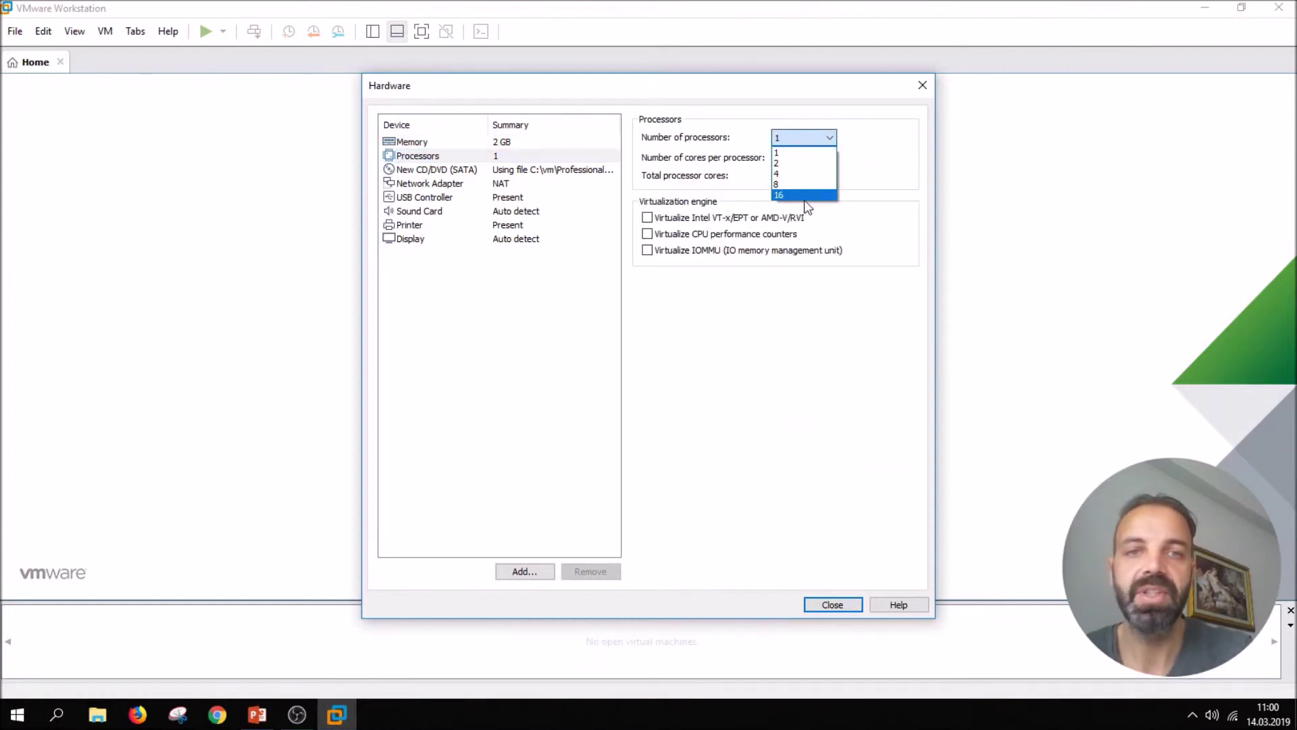
left_click(802, 162)
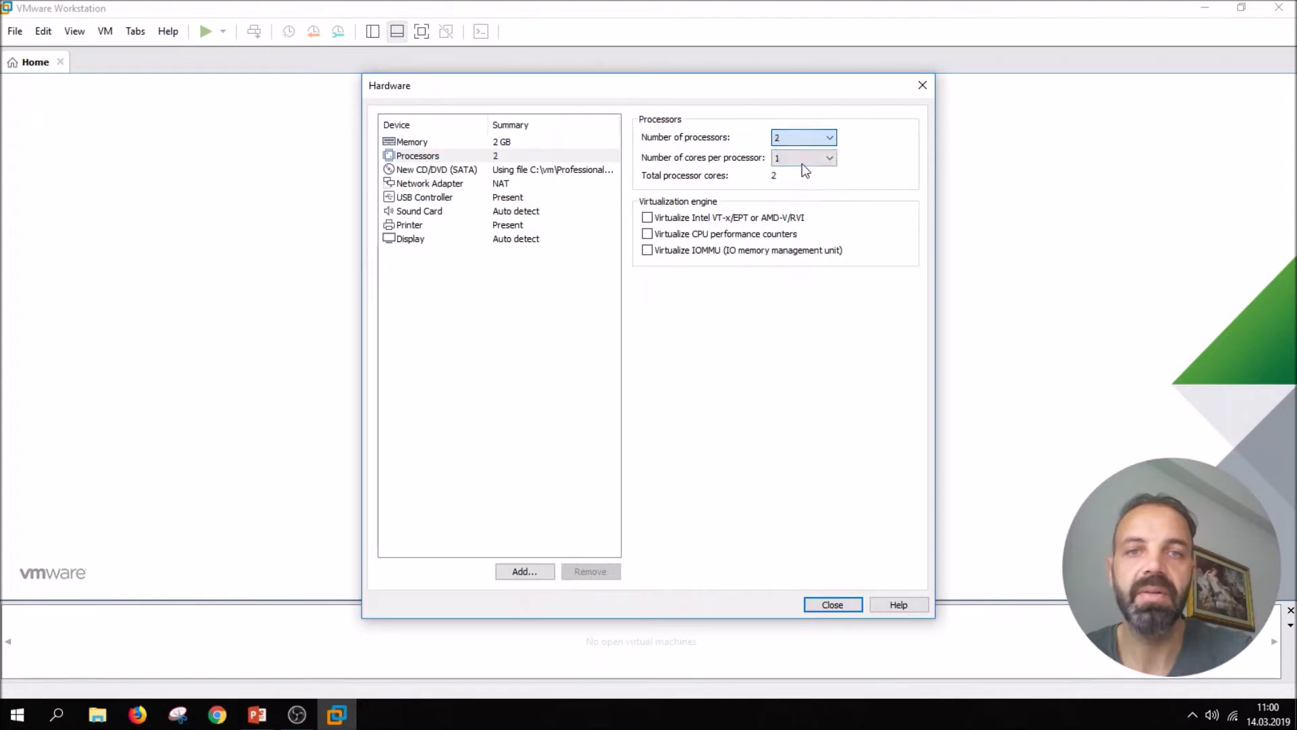
left_click(830, 159)
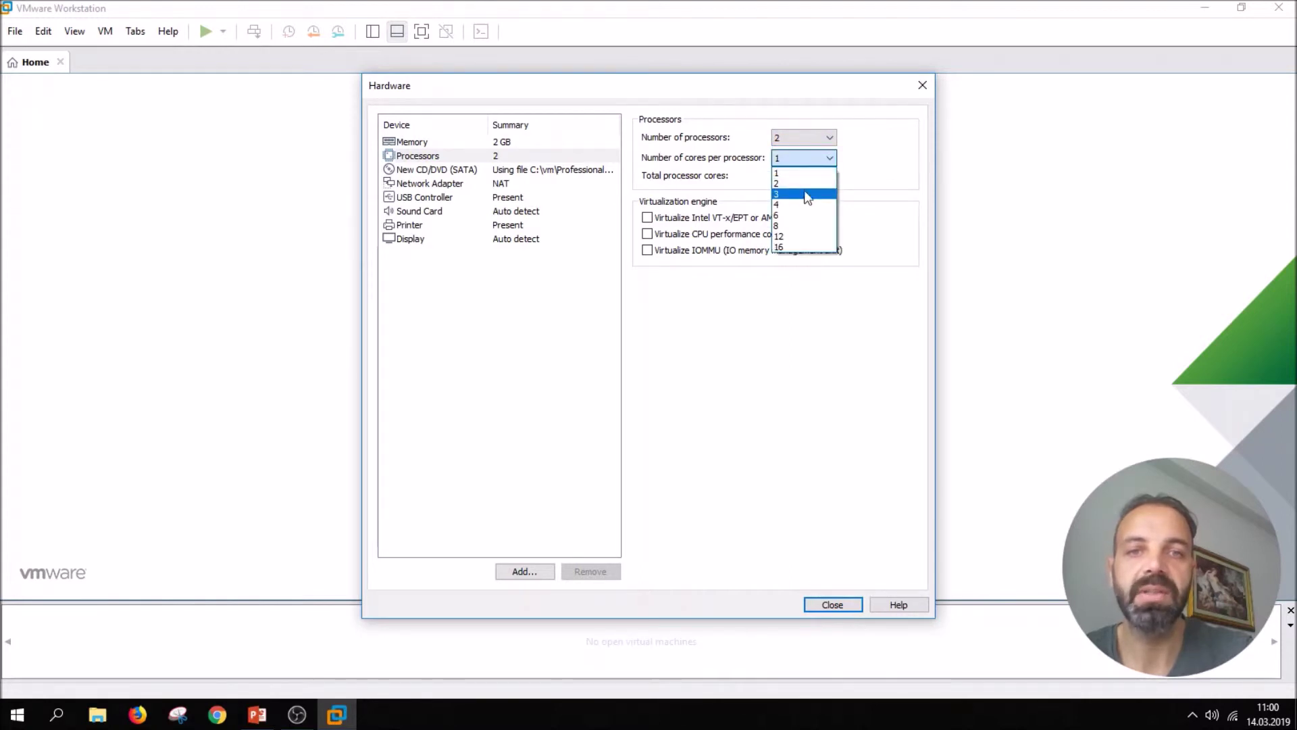
left_click(804, 179)
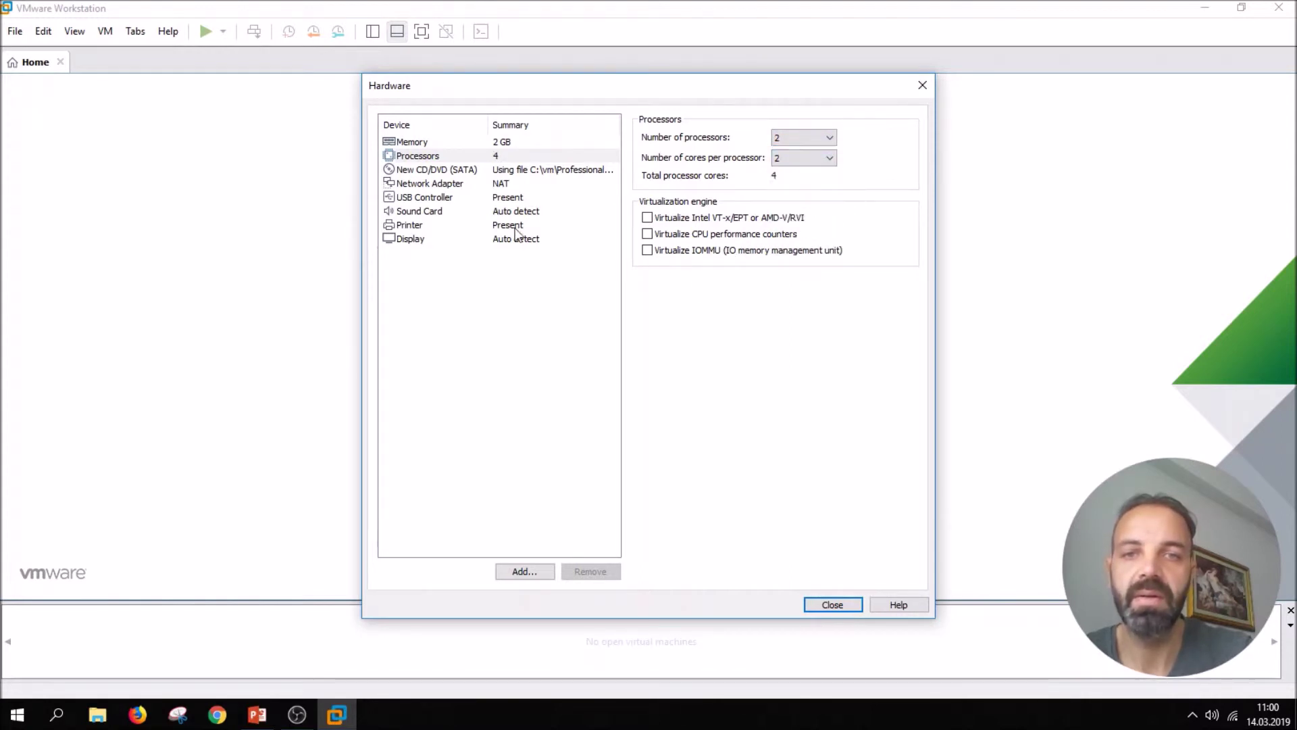
Step: Check the CD/DVD drive's image settings and connect the network adapter to the custom virtual network VMnet10 (Host-only)
left_click(432, 169)
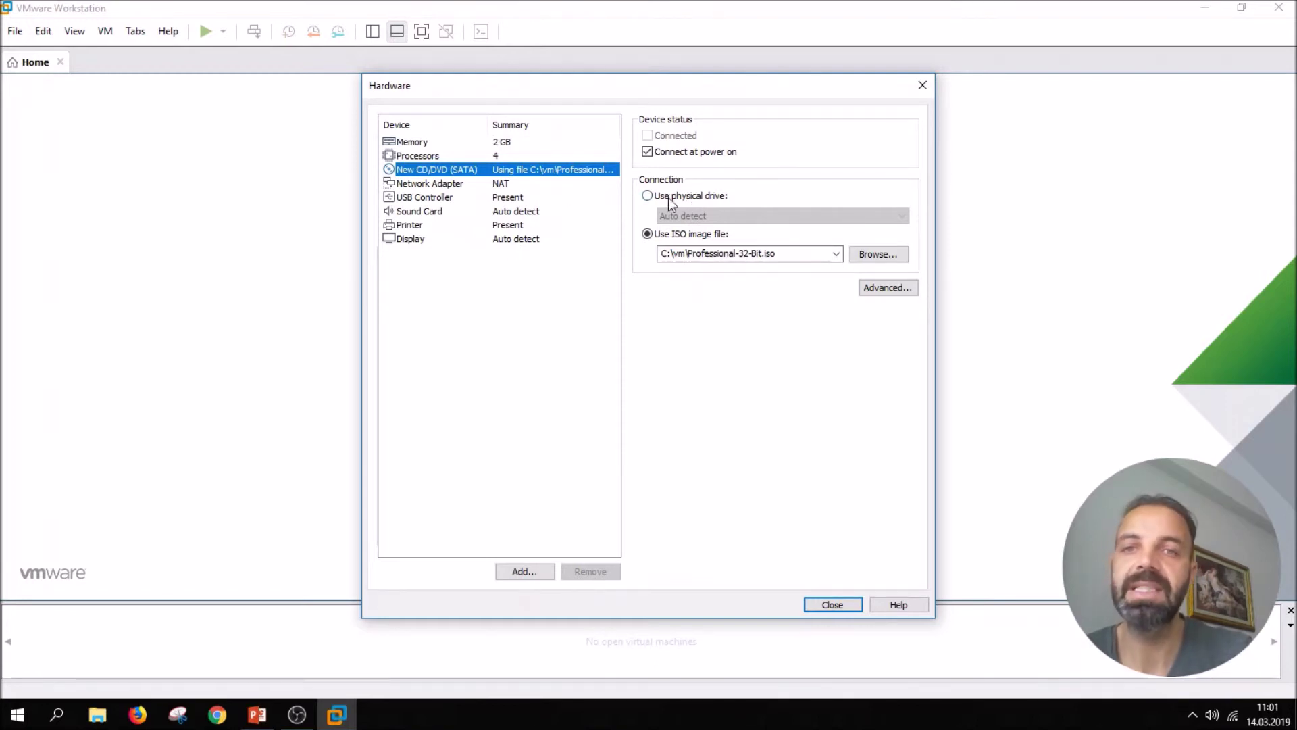
left_click(497, 183)
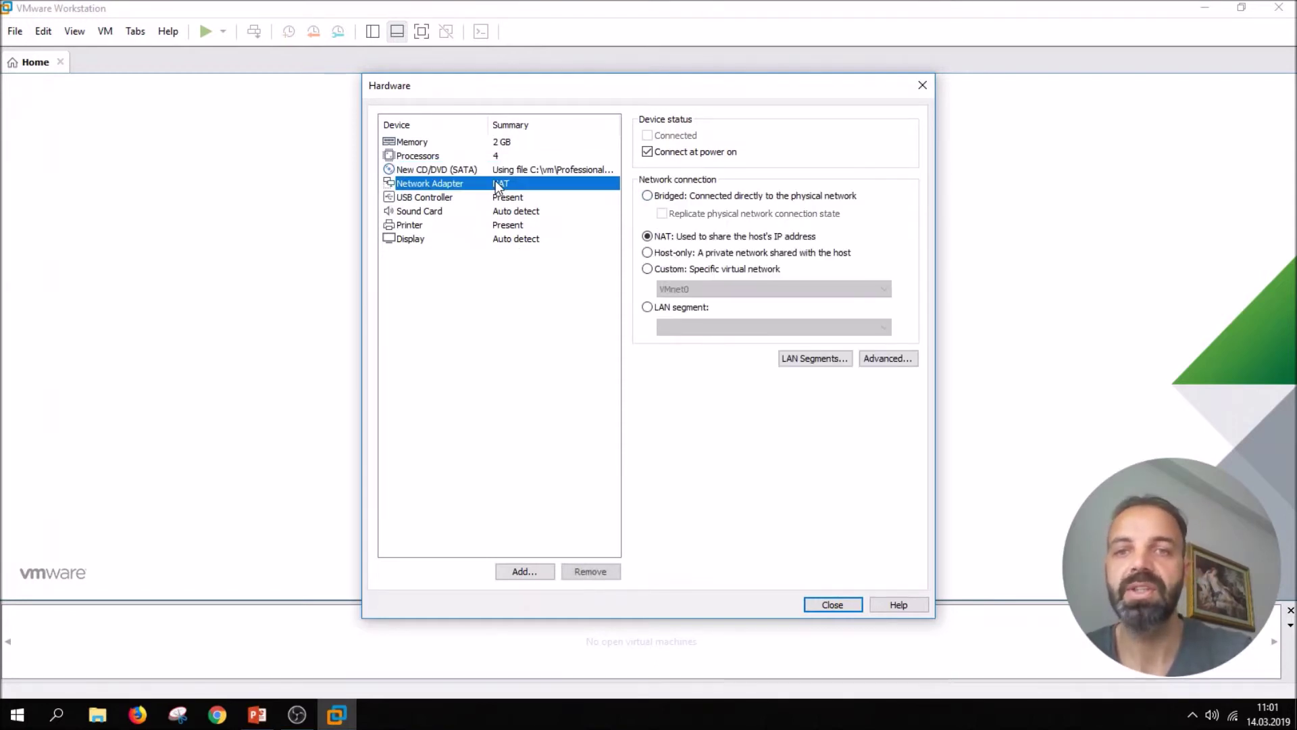
left_click(701, 256)
left_click(708, 268)
left_click(700, 288)
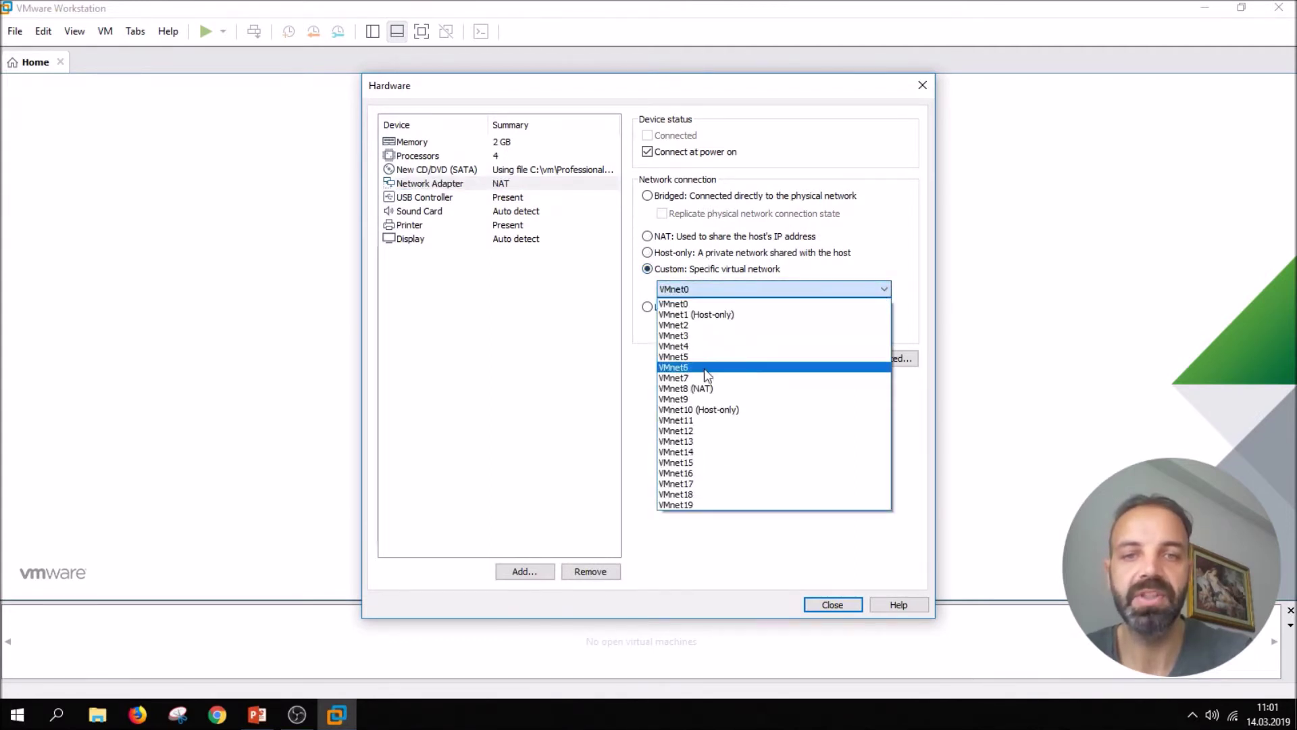
left_click(704, 411)
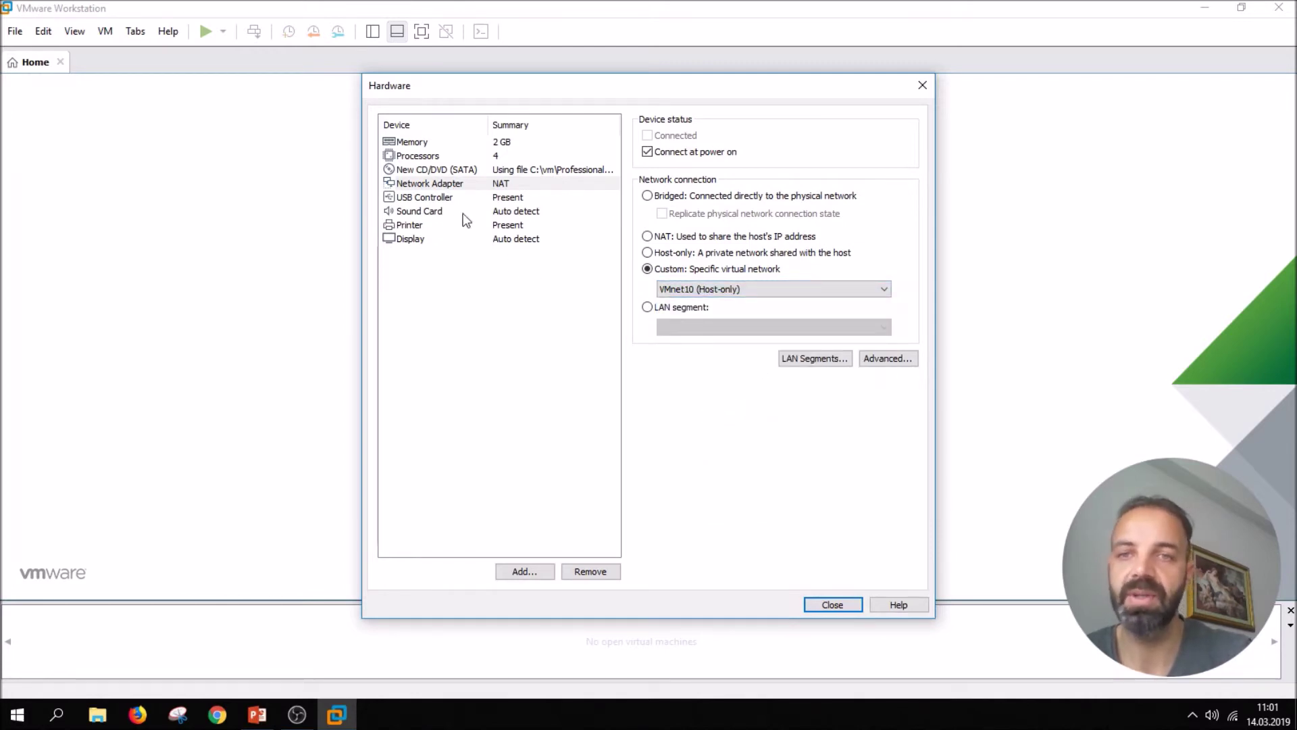
Step: Examine the USB controller, sound card, printer and display settings of the virtual machine
left_click(448, 197)
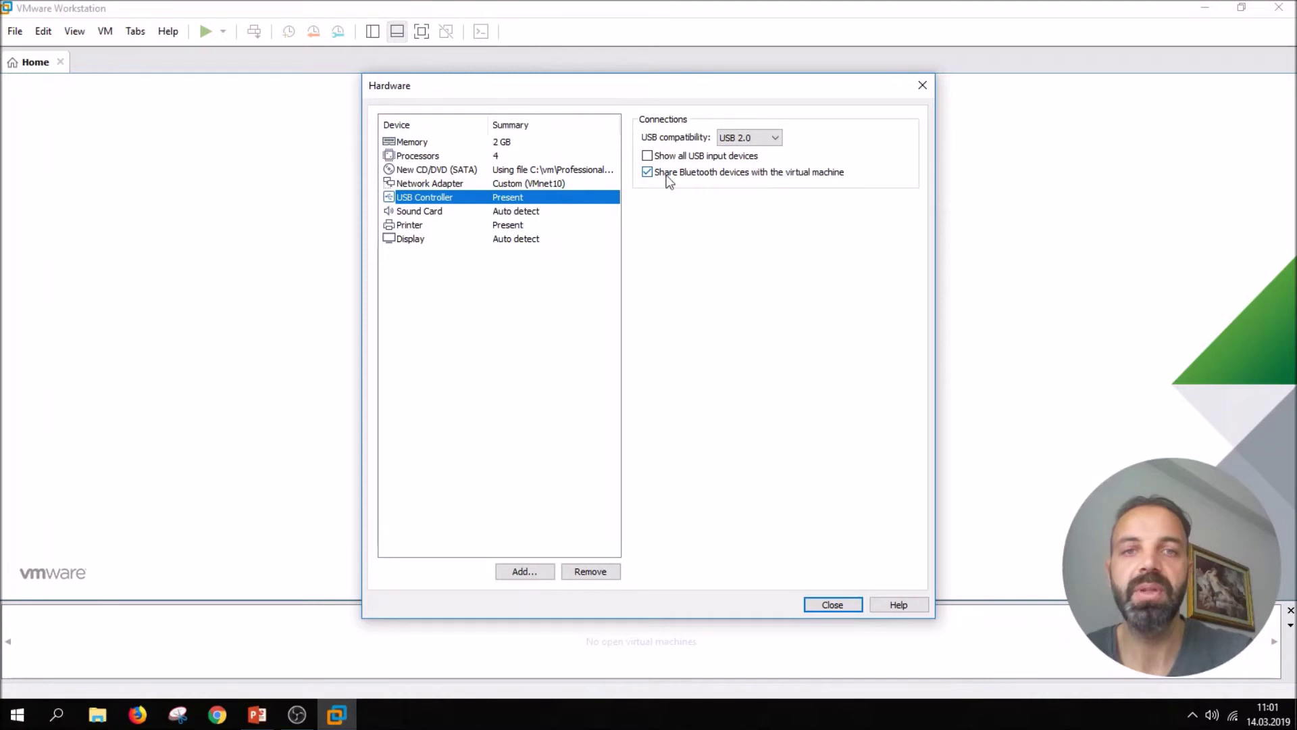
left_click(755, 140)
left_click(756, 141)
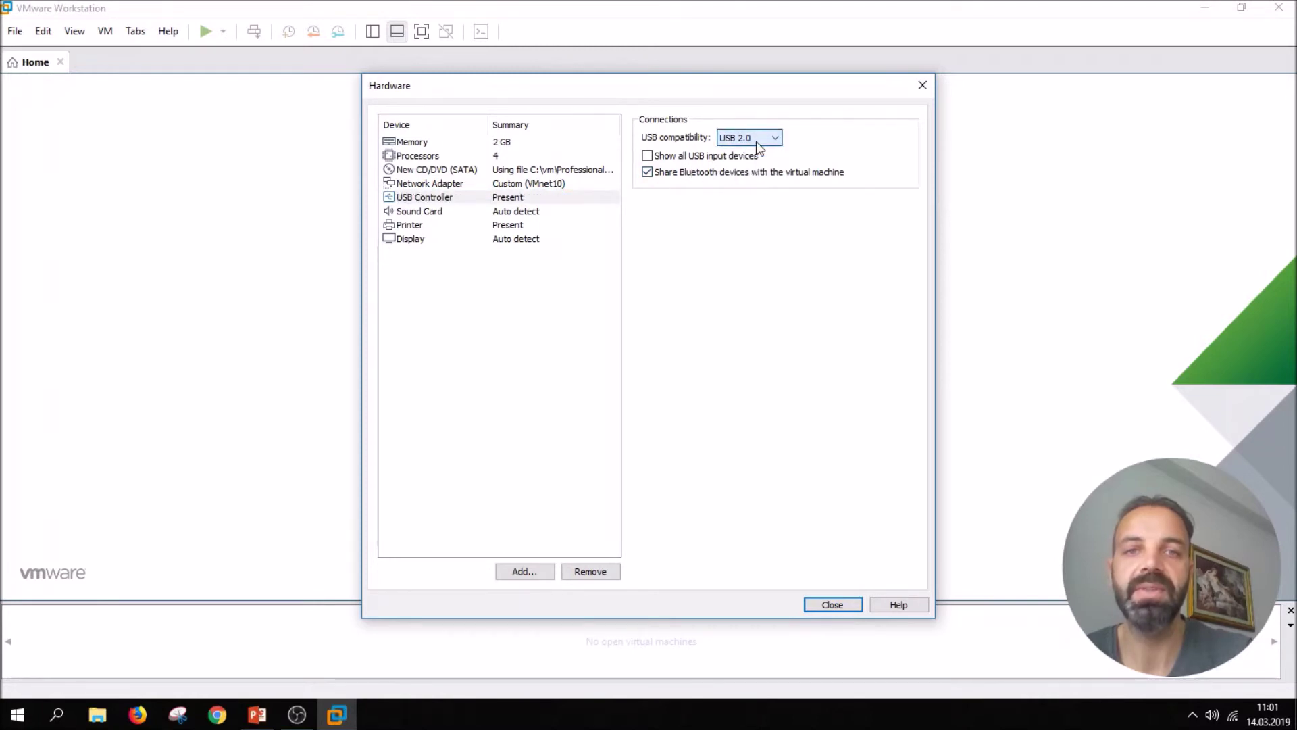
left_click(426, 212)
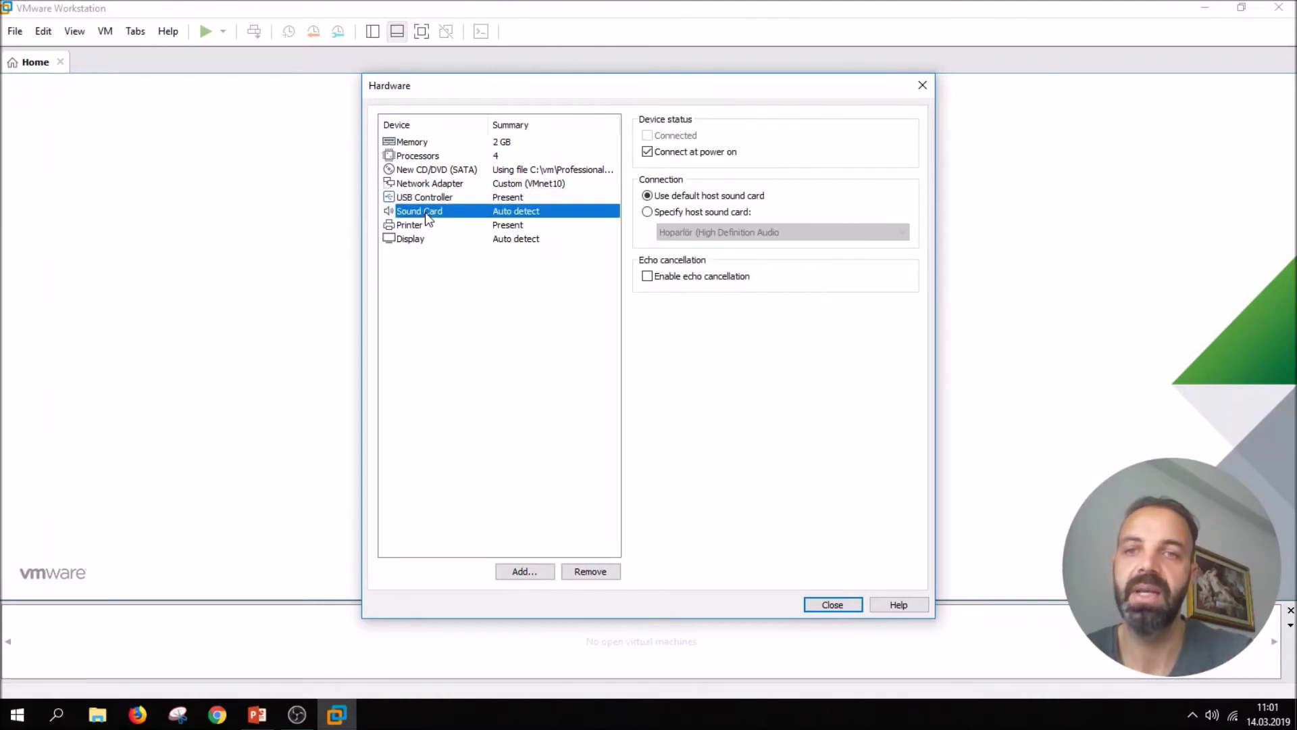
left_click(428, 225)
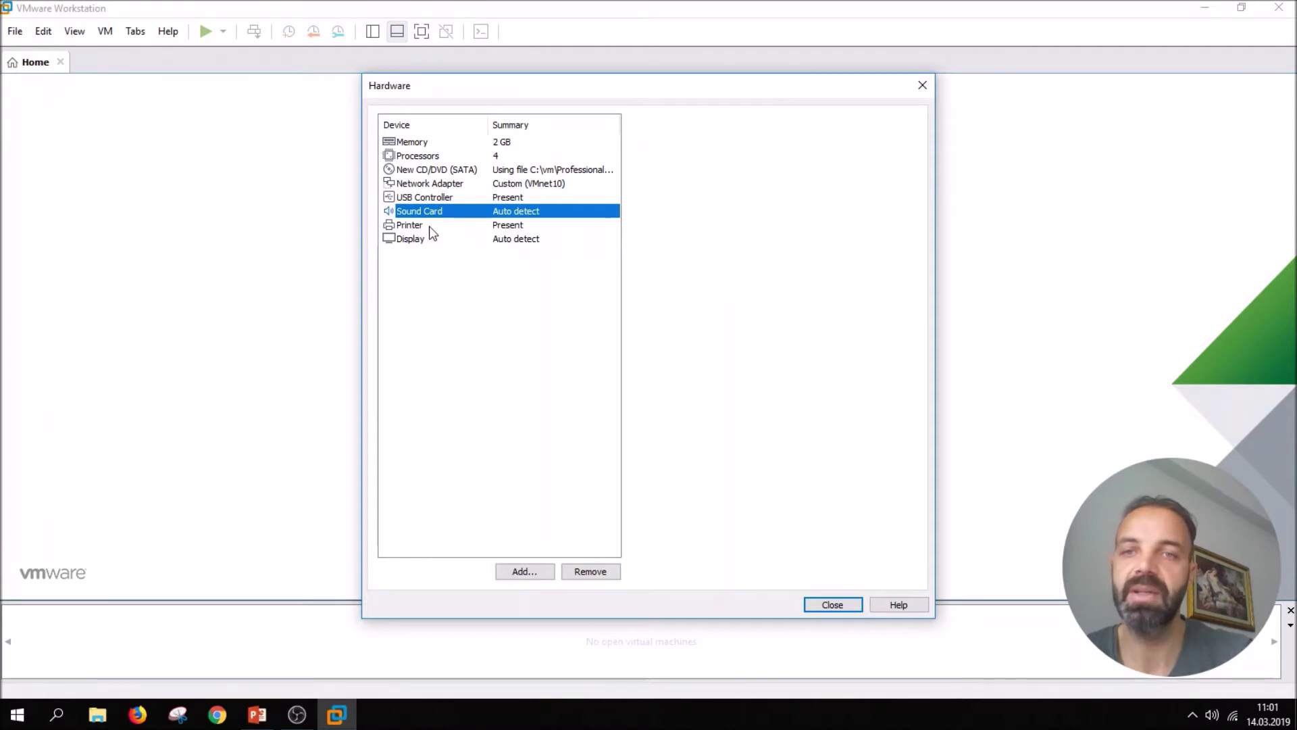
left_click(418, 240)
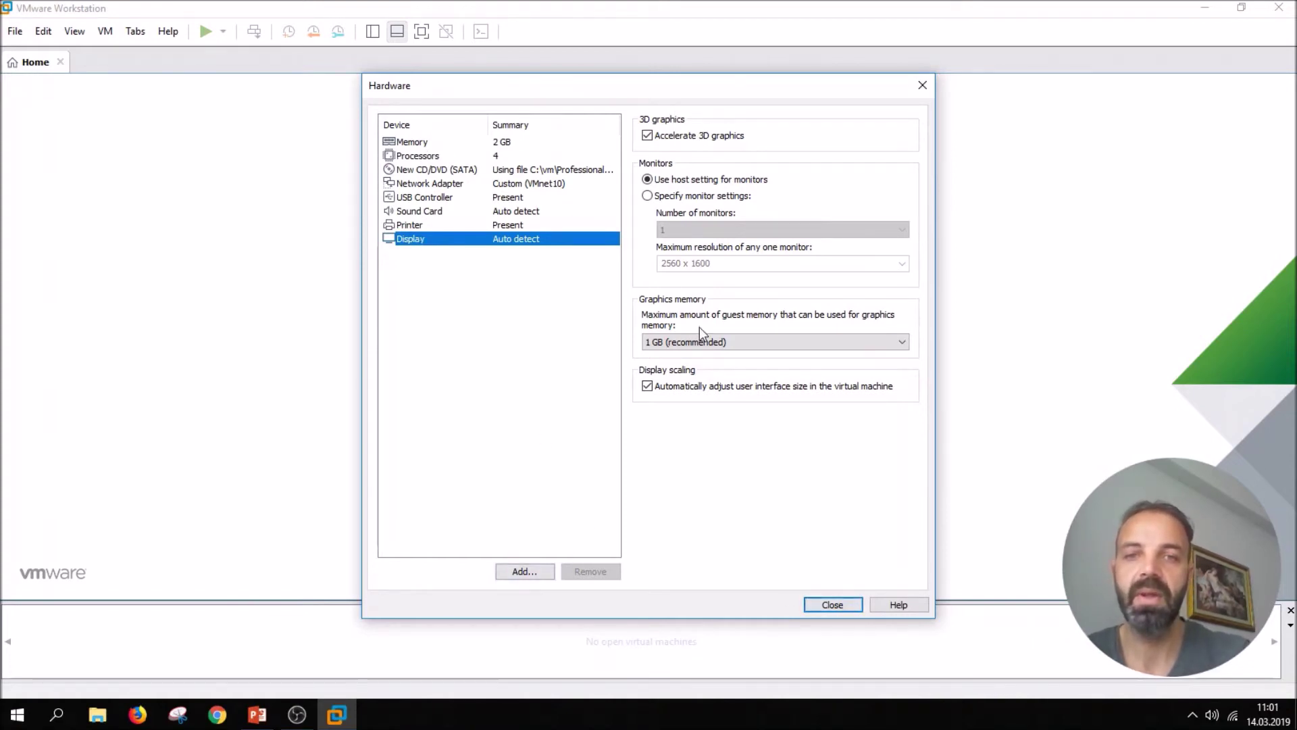
Step: Finish creating the virtual machine with the customized hardware, power it on and dismiss the Easy Install message bar
left_click(818, 605)
left_click(722, 506)
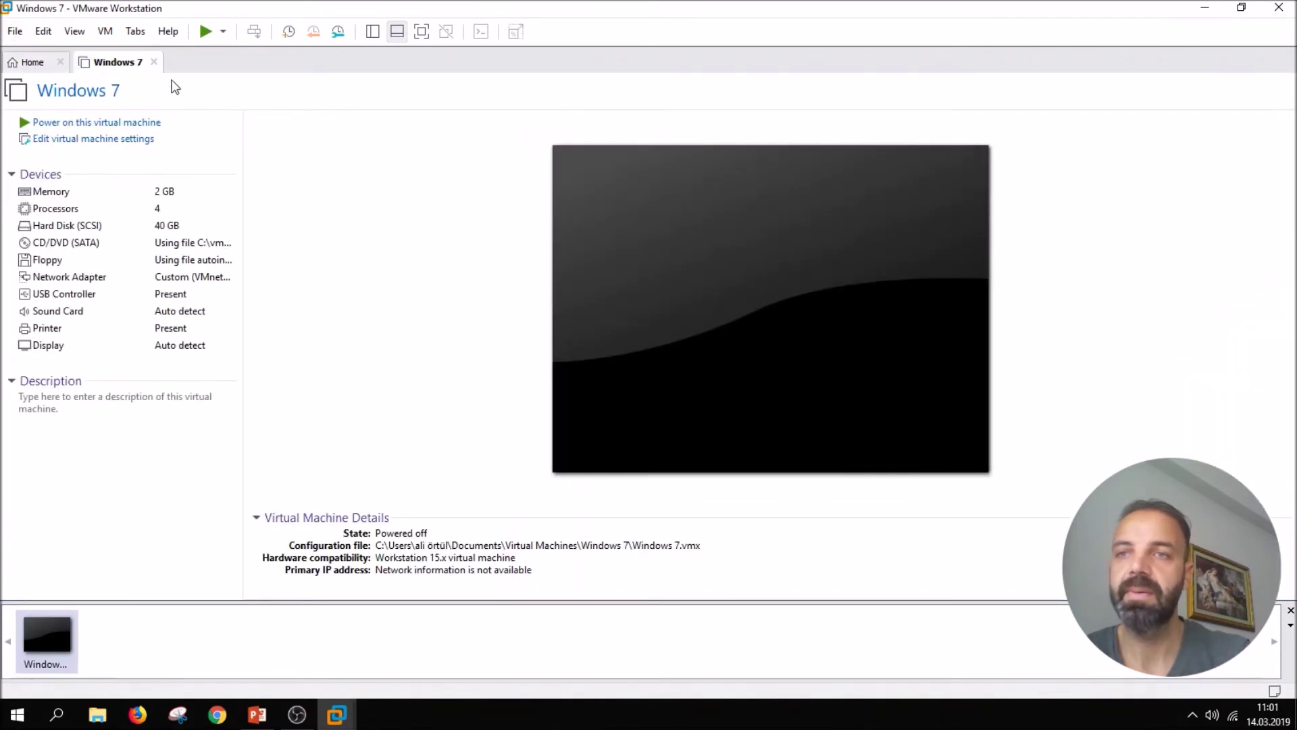
left_click(75, 122)
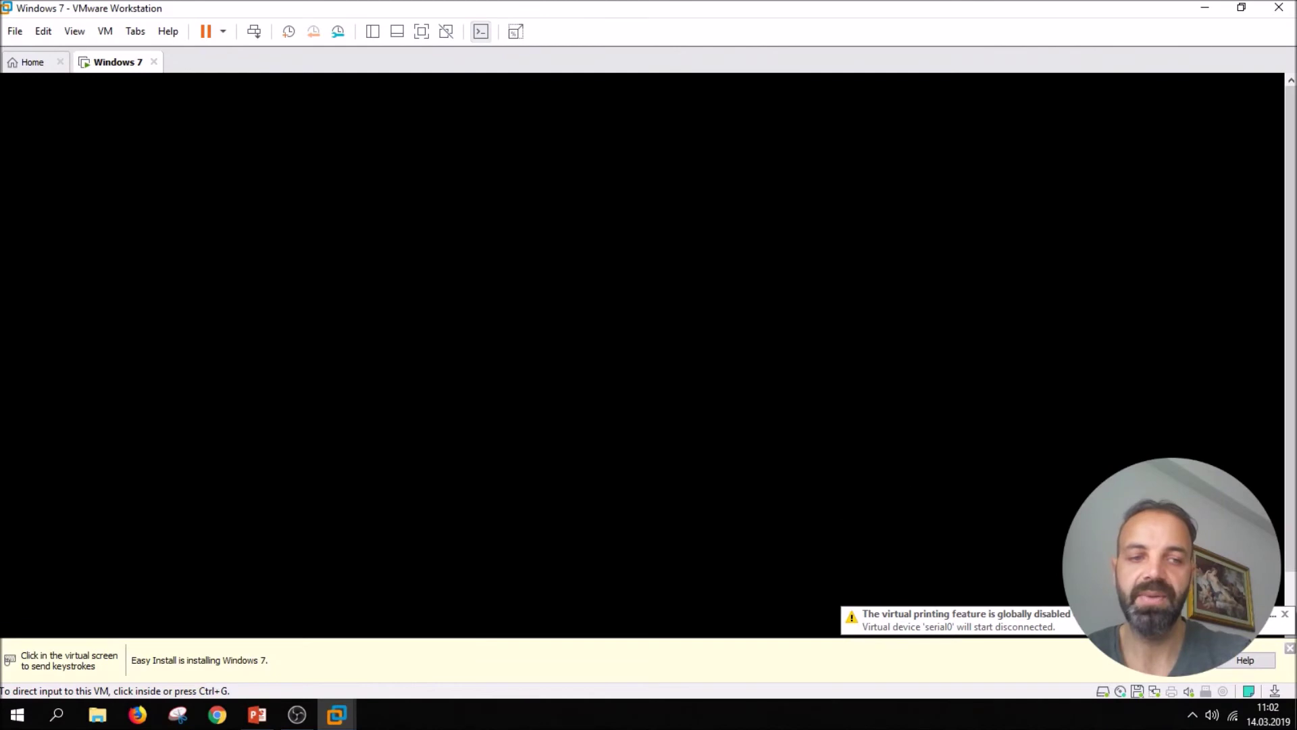
left_click(1290, 648)
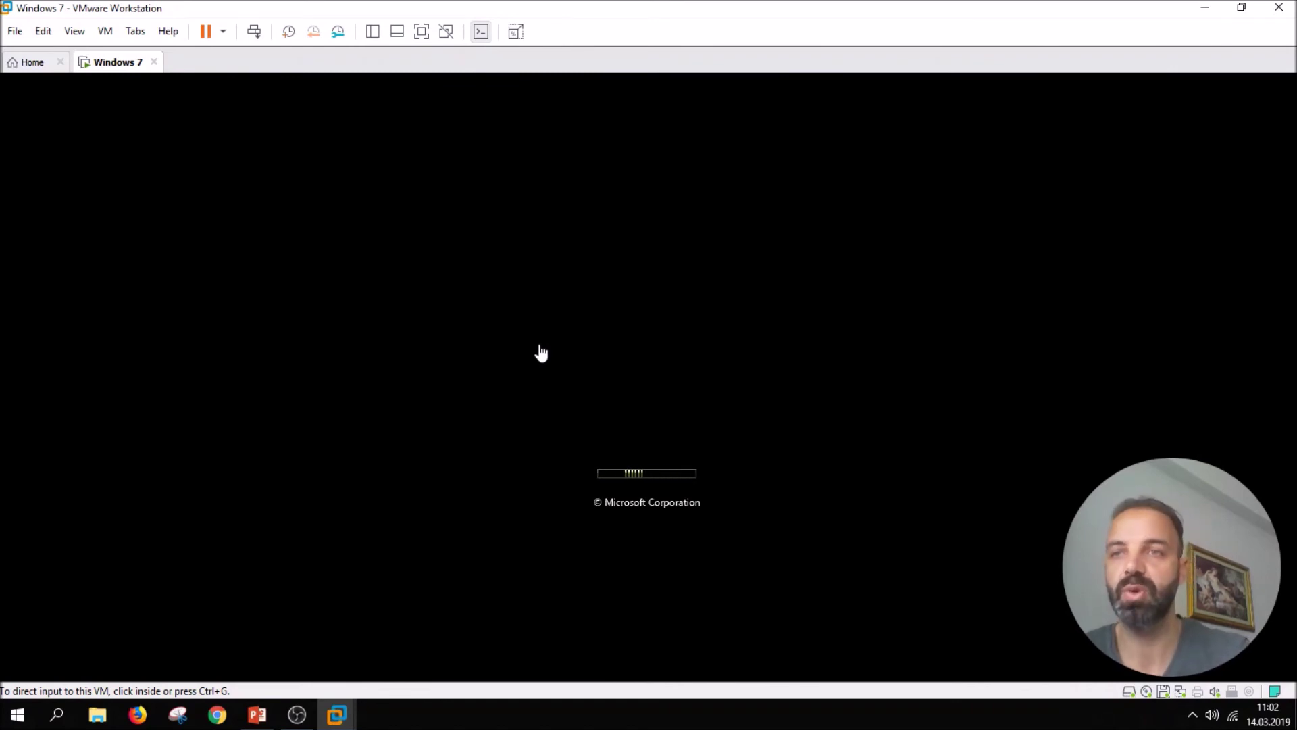
Step: Look through the running virtual machine's management commands down to its snapshot options
left_click(105, 32)
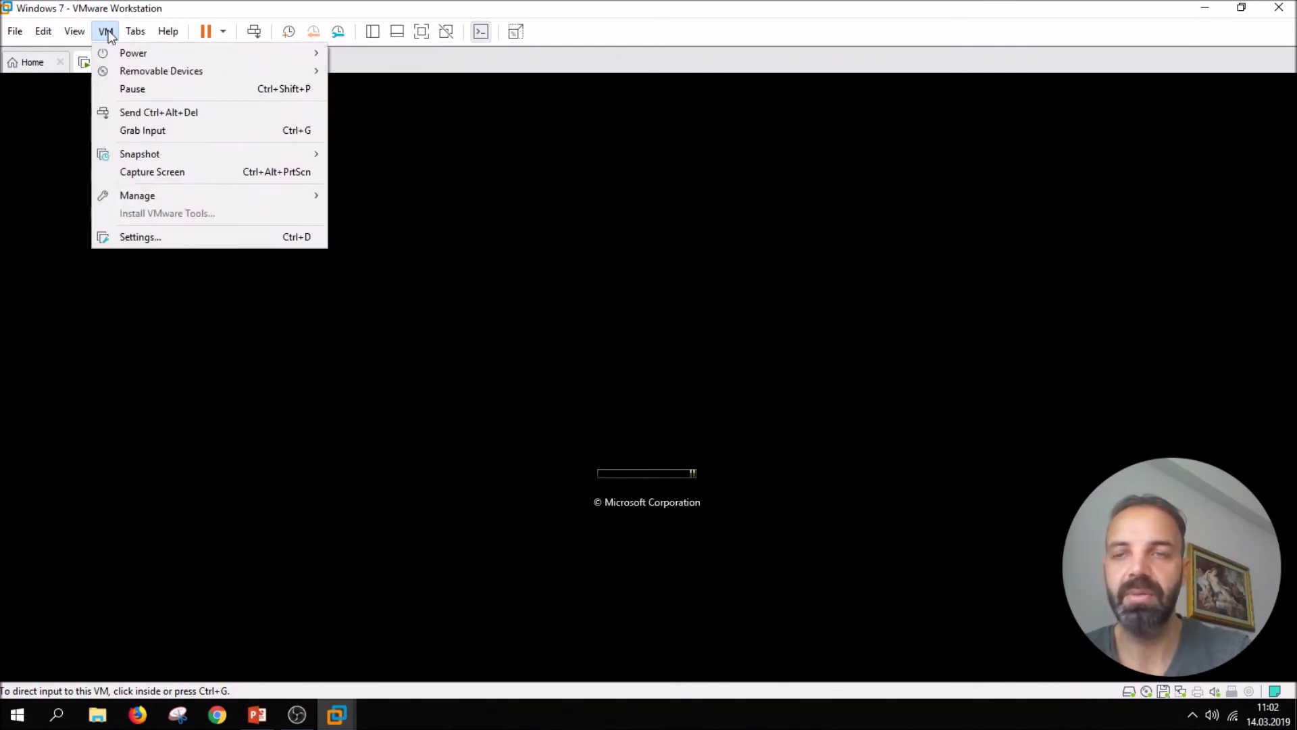
mouse_move(122, 50)
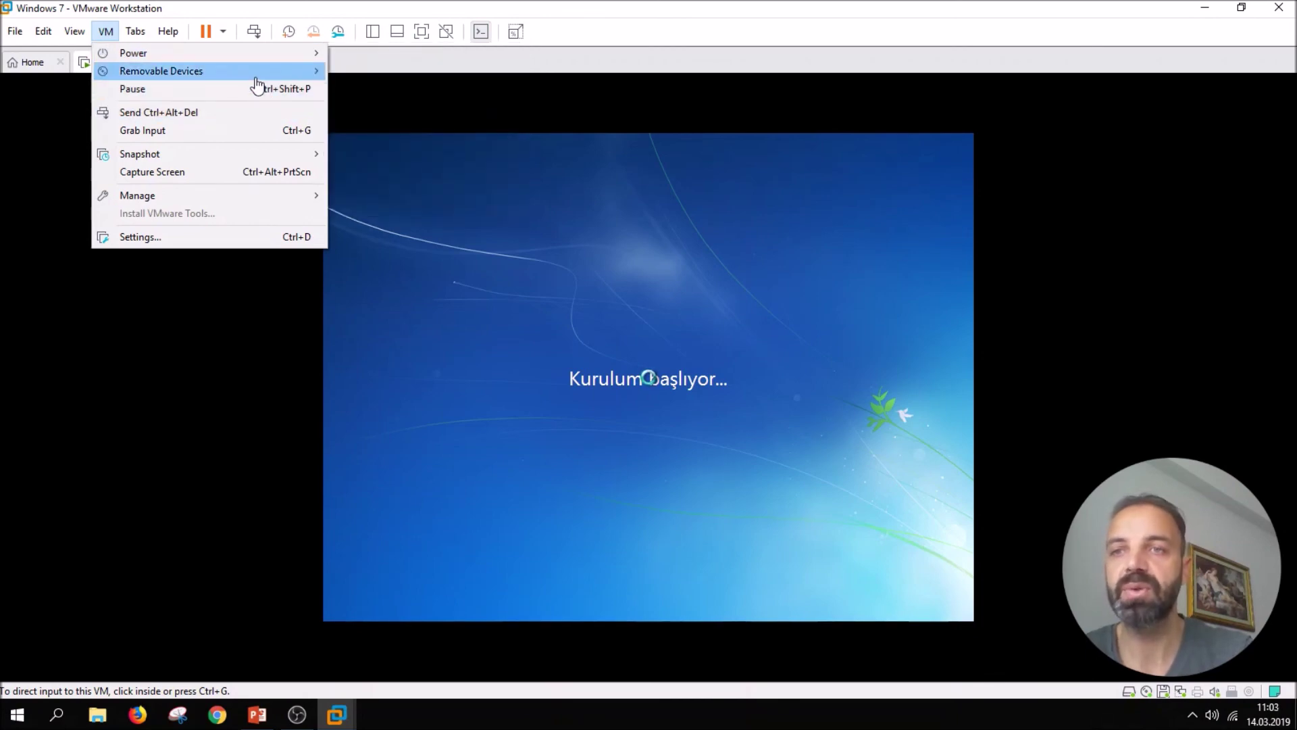
mouse_move(226, 166)
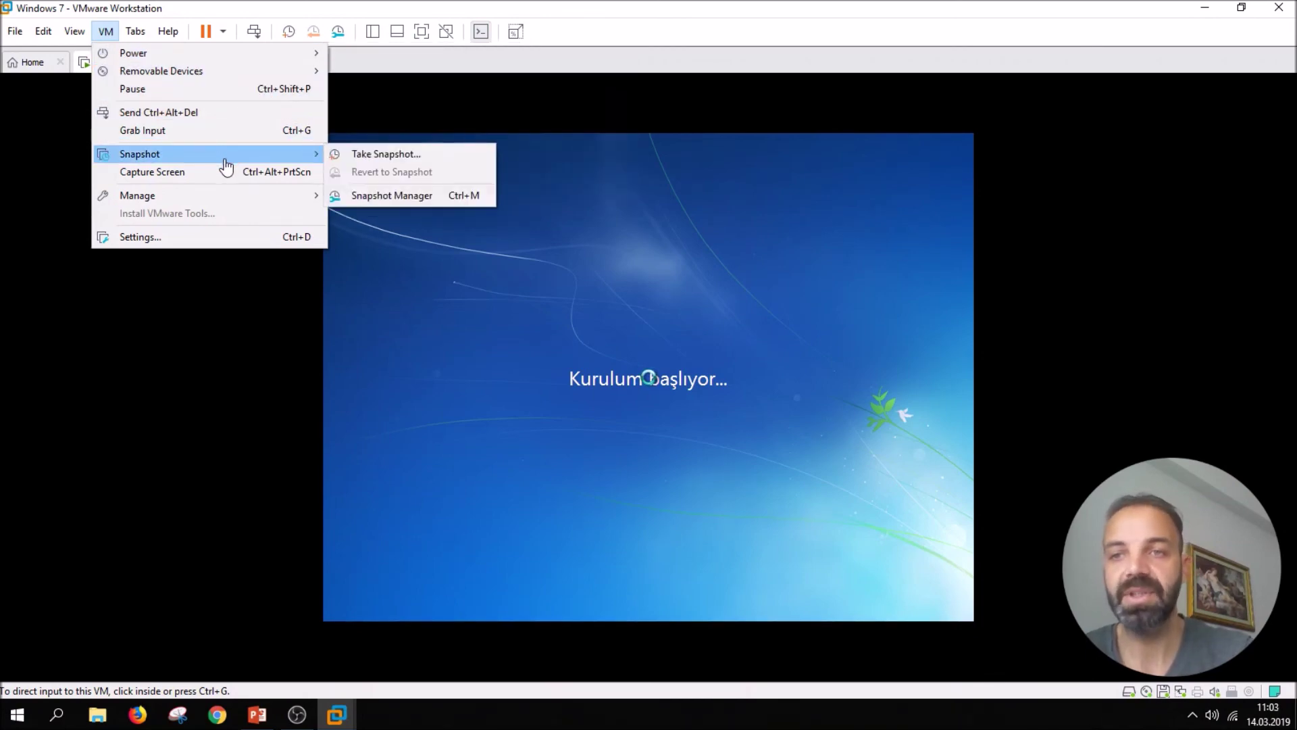